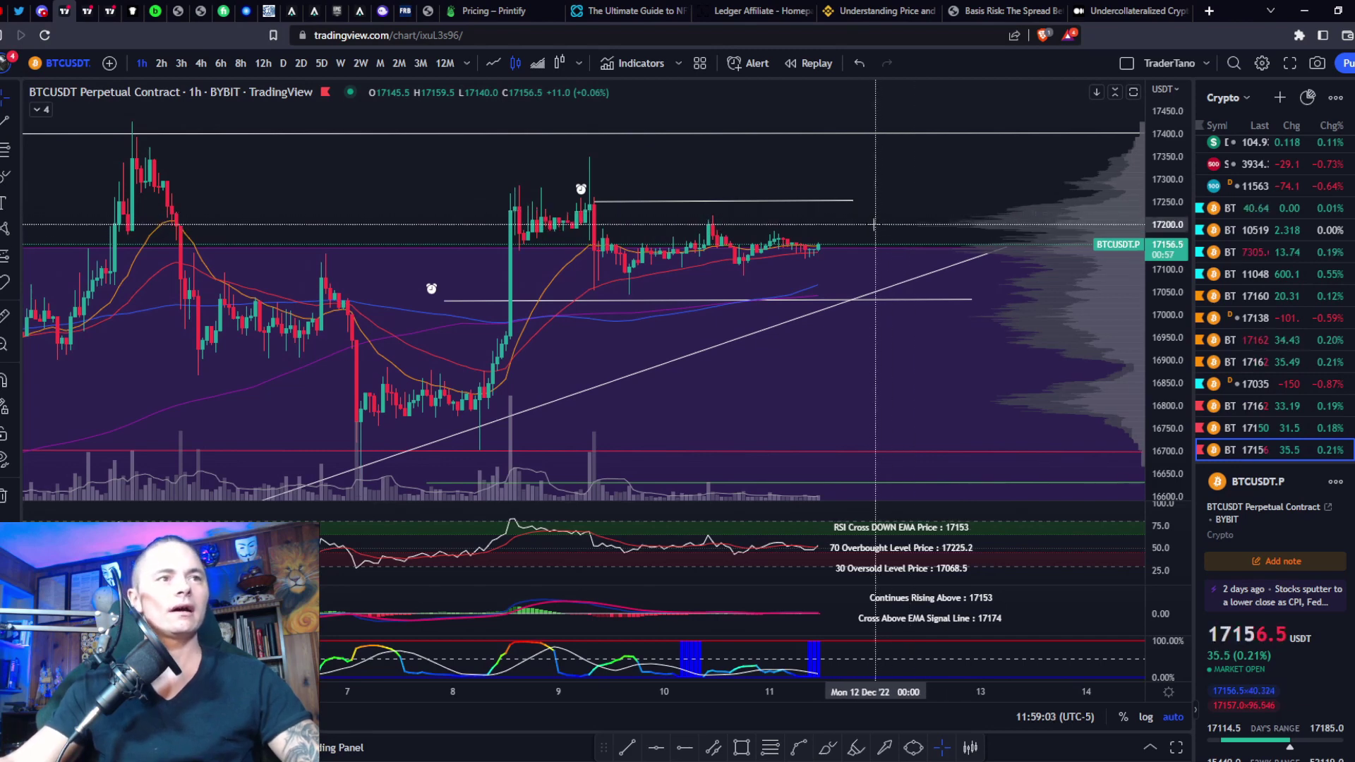
Step: Enlarge the lowest, percent-scaled oscillator pane of the hourly BTCUSDT.P chart to inspect it, and restore the full layout
{"action": "scroll", "coordinate": [771, 227], "scroll_direction": "down", "scroll_amount": 1}
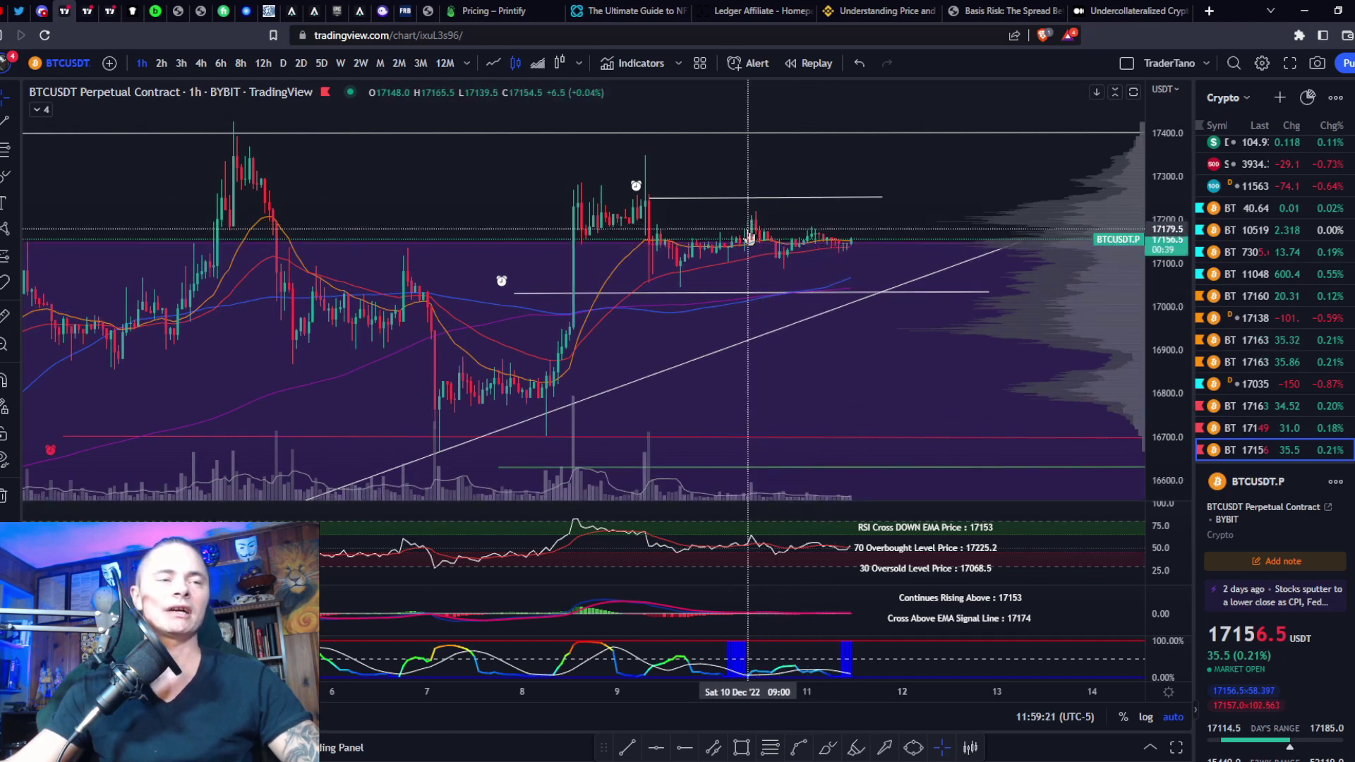
{"action": "double_click", "coordinate": [878, 647]}
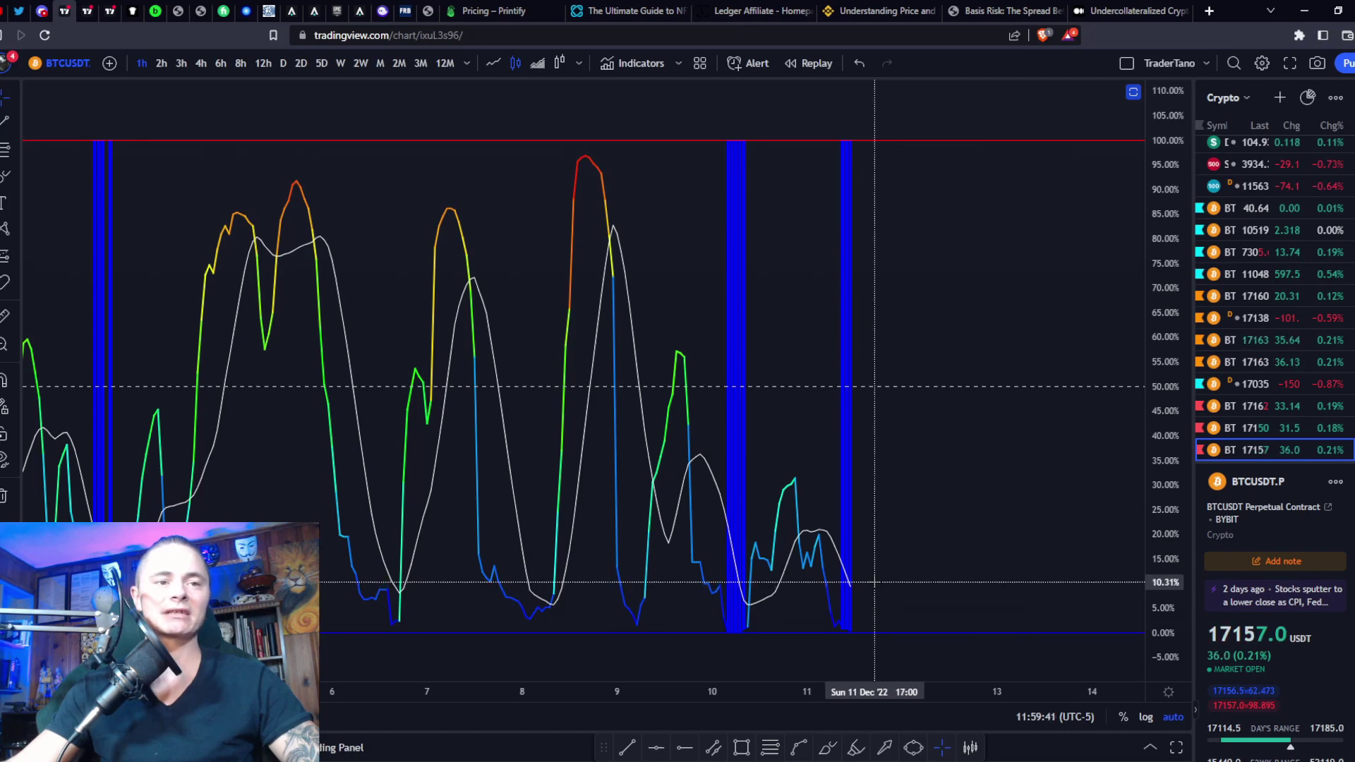
{"action": "double_click", "coordinate": [875, 583]}
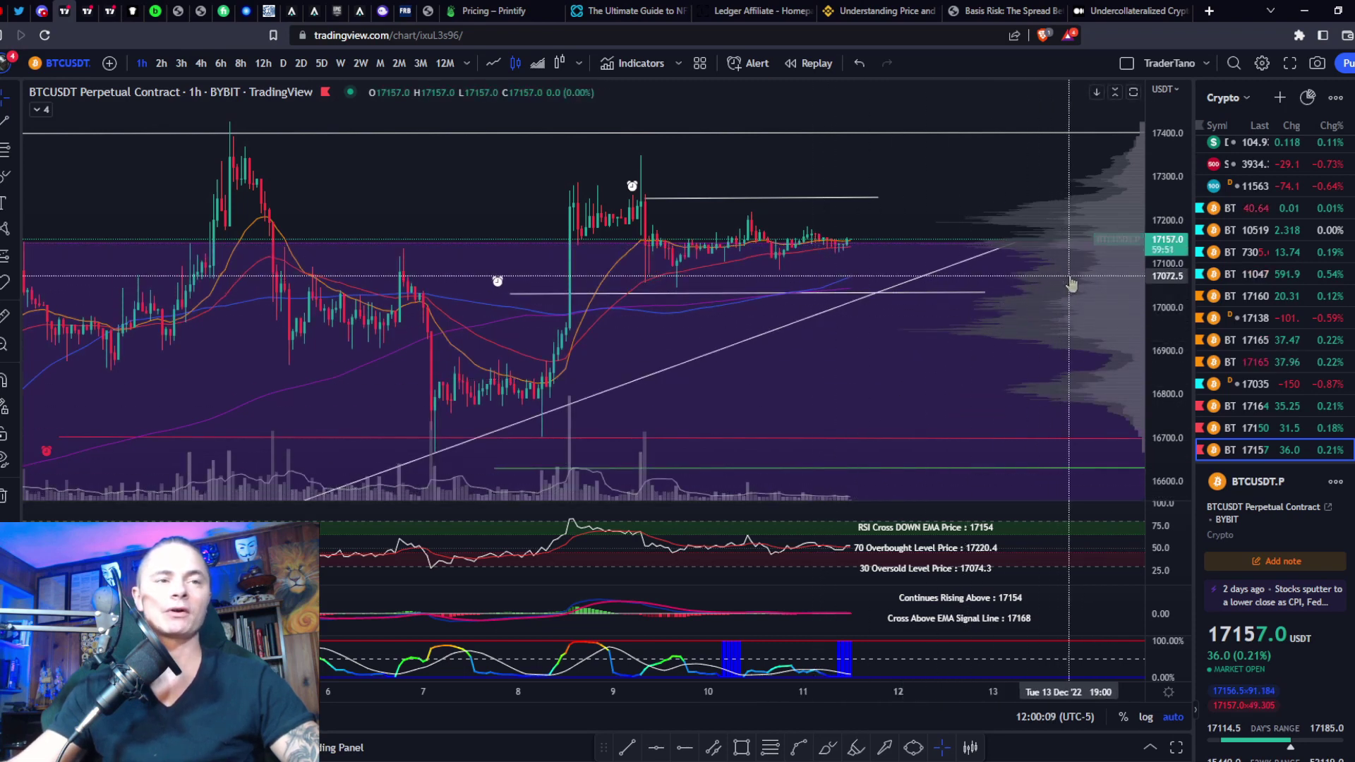
Step: Inspect the BTCUSDT.P RSI and MACD panes one at a time at full size, returning to the full chart layout
{"action": "double_click", "coordinate": [818, 561]}
{"action": "double_click", "coordinate": [811, 600]}
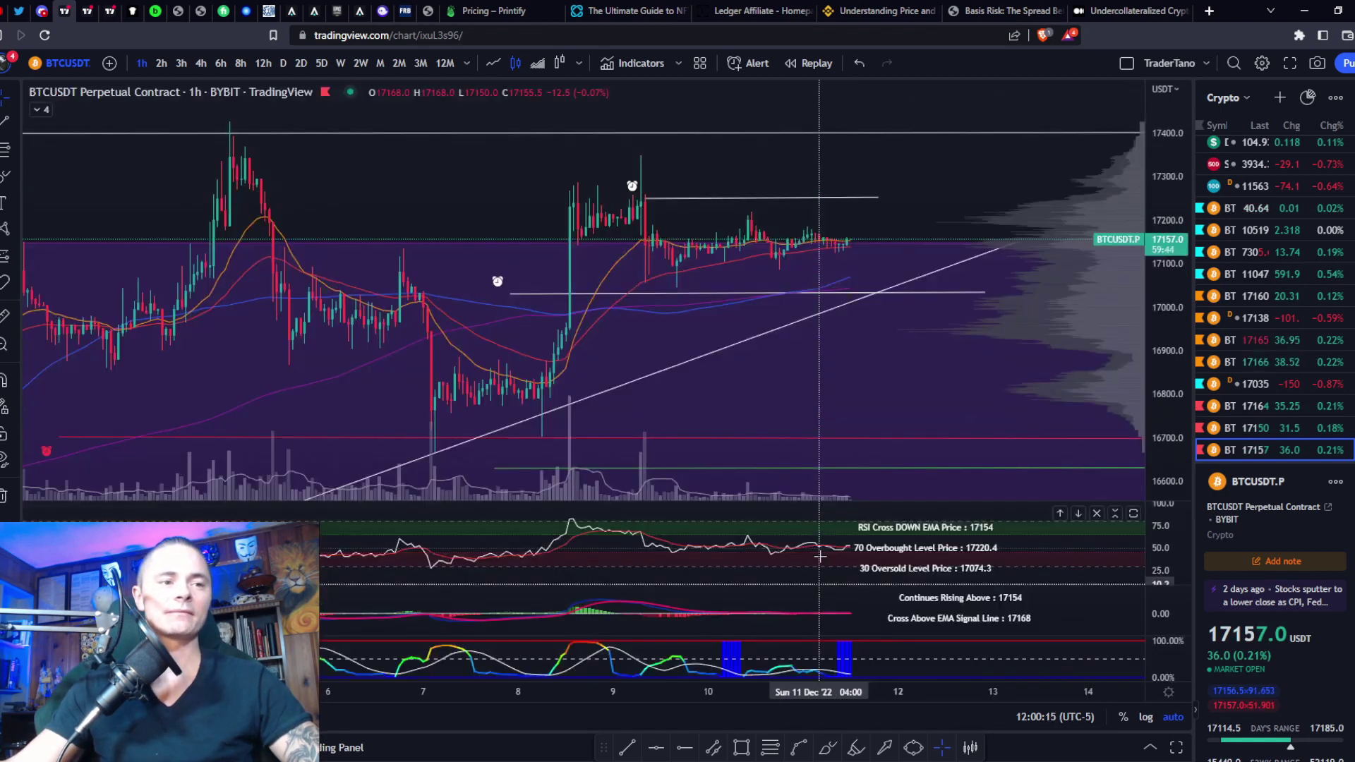
{"action": "double_click", "coordinate": [811, 600]}
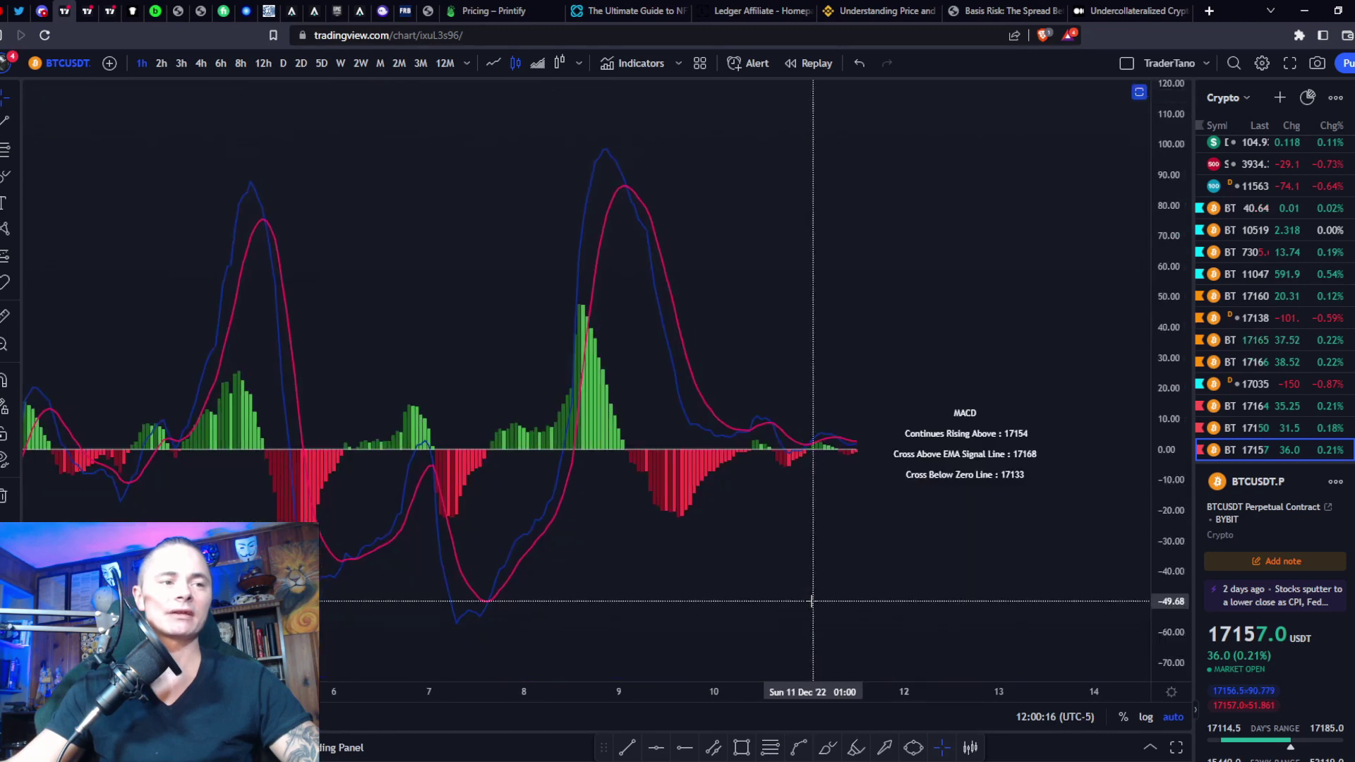
{"action": "double_click", "coordinate": [831, 545]}
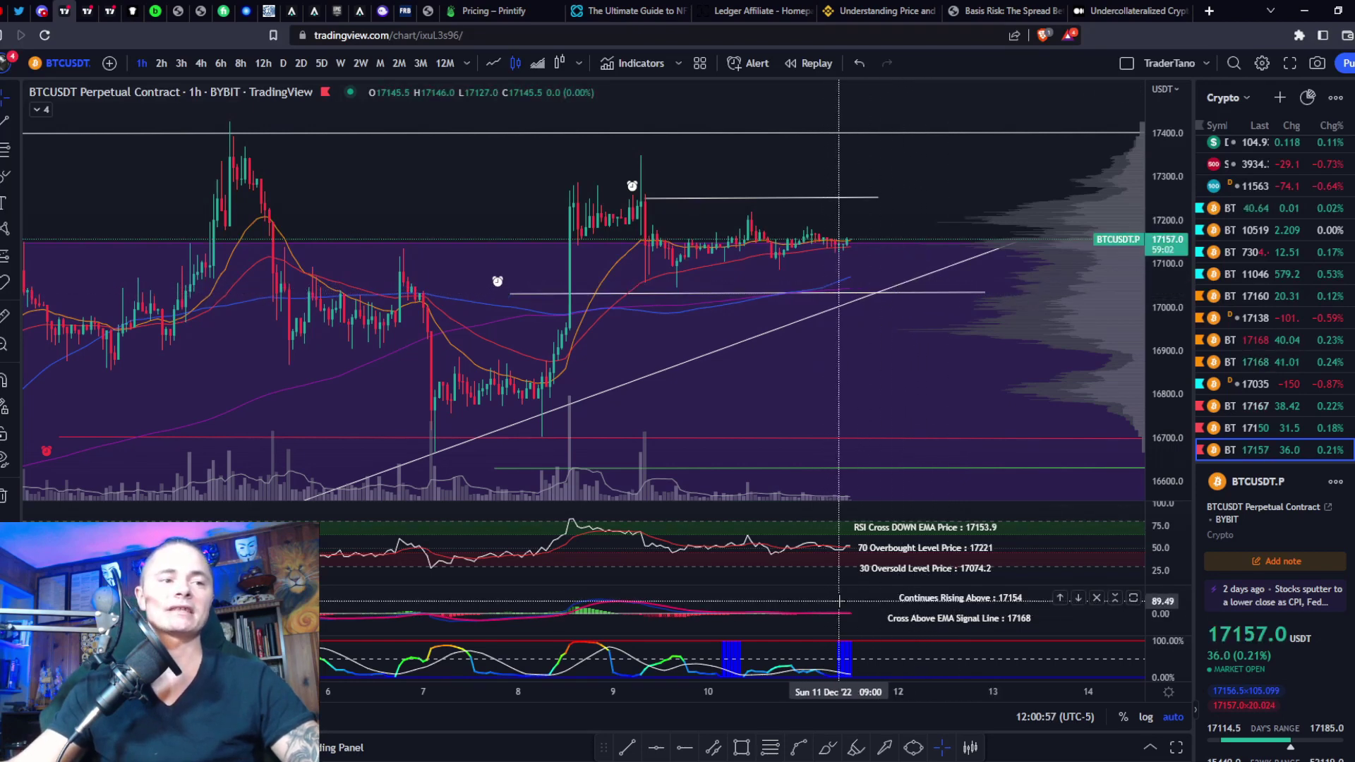
Step: Review the BTCUSDT.P RSI, MACD and percent-scaled oscillator panes enlarged in turn, and restore the full layout
{"action": "double_click", "coordinate": [831, 562]}
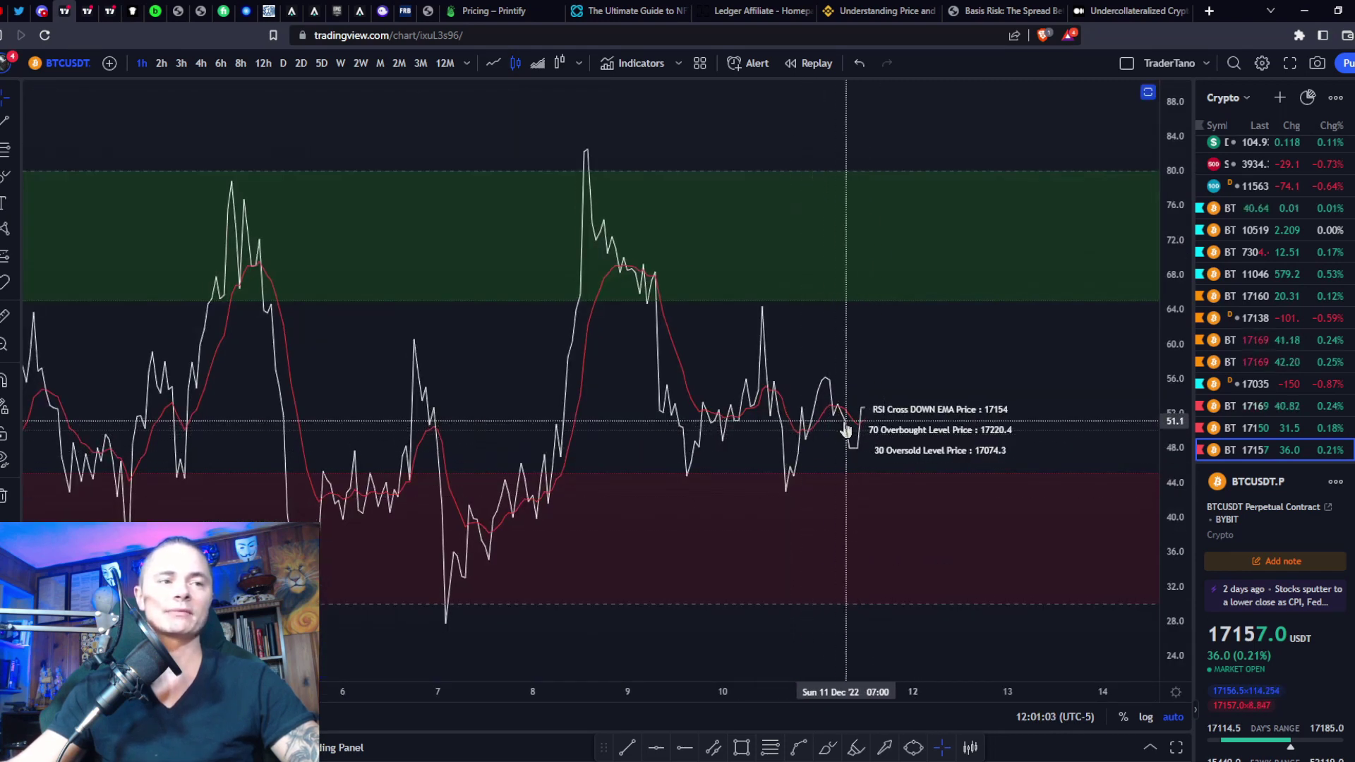
{"action": "double_click", "coordinate": [843, 434]}
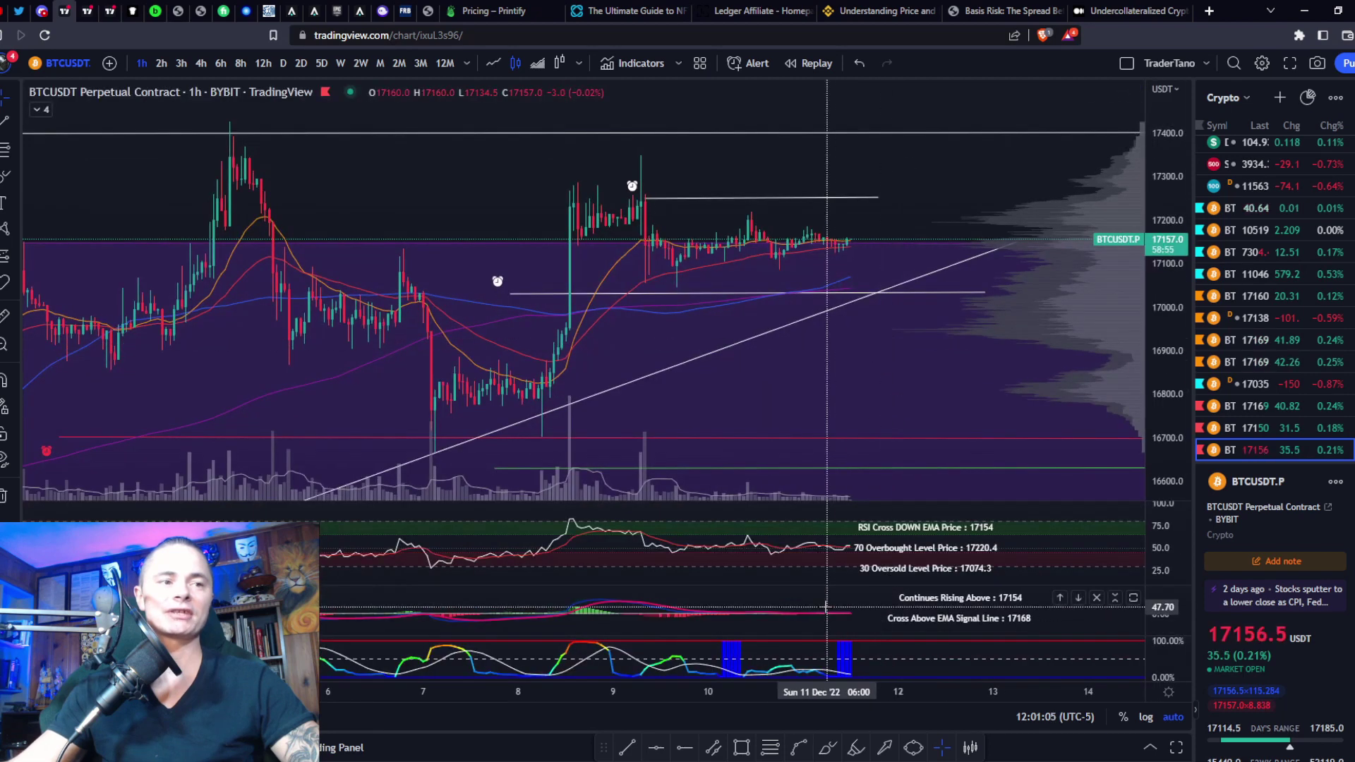
{"action": "double_click", "coordinate": [825, 607]}
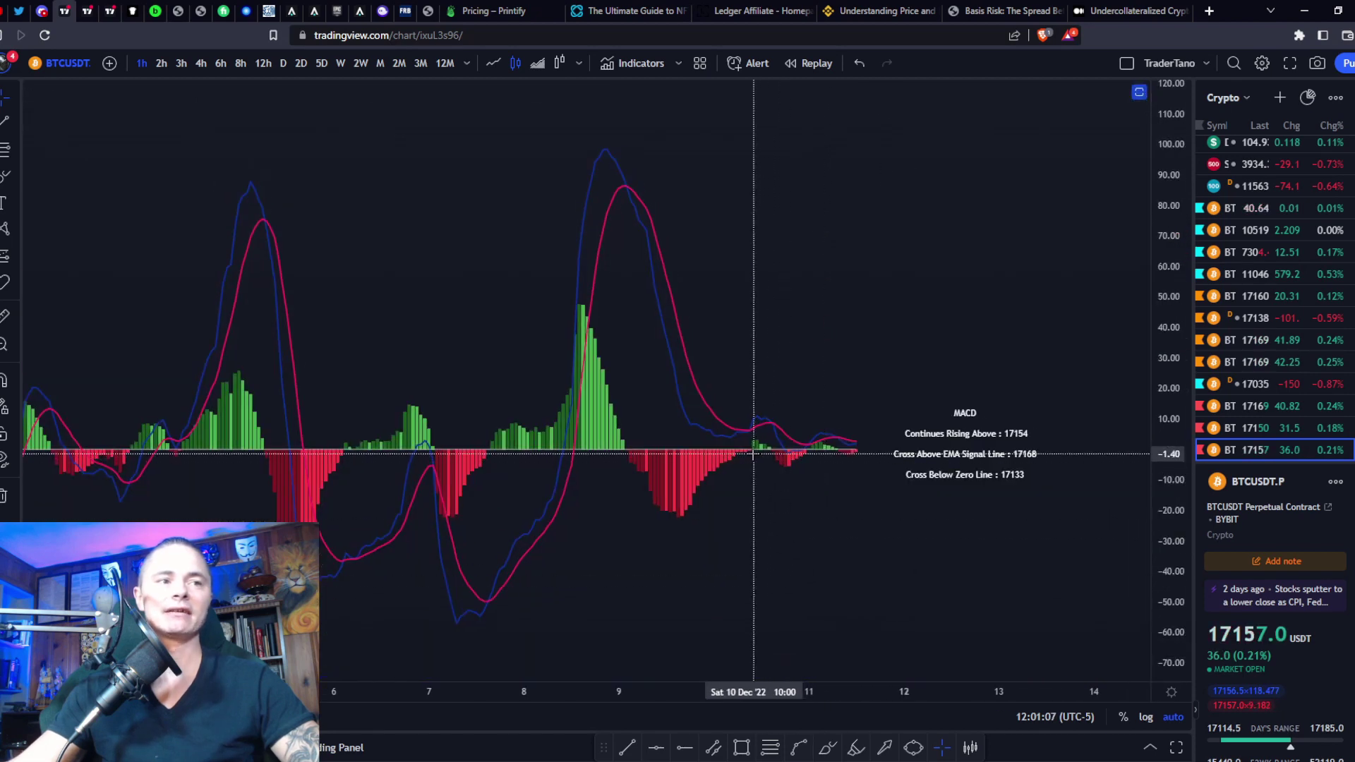
{"action": "double_click", "coordinate": [869, 462]}
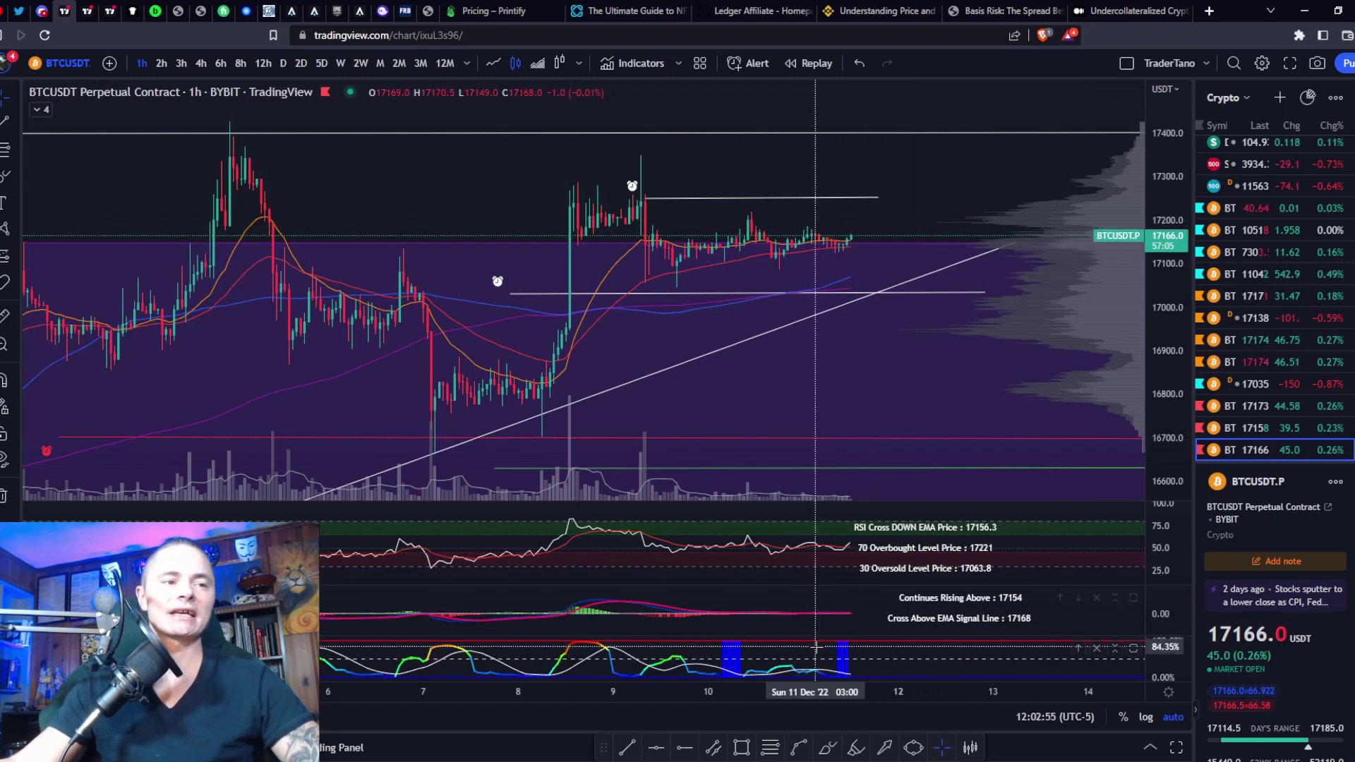
{"action": "double_click", "coordinate": [865, 674]}
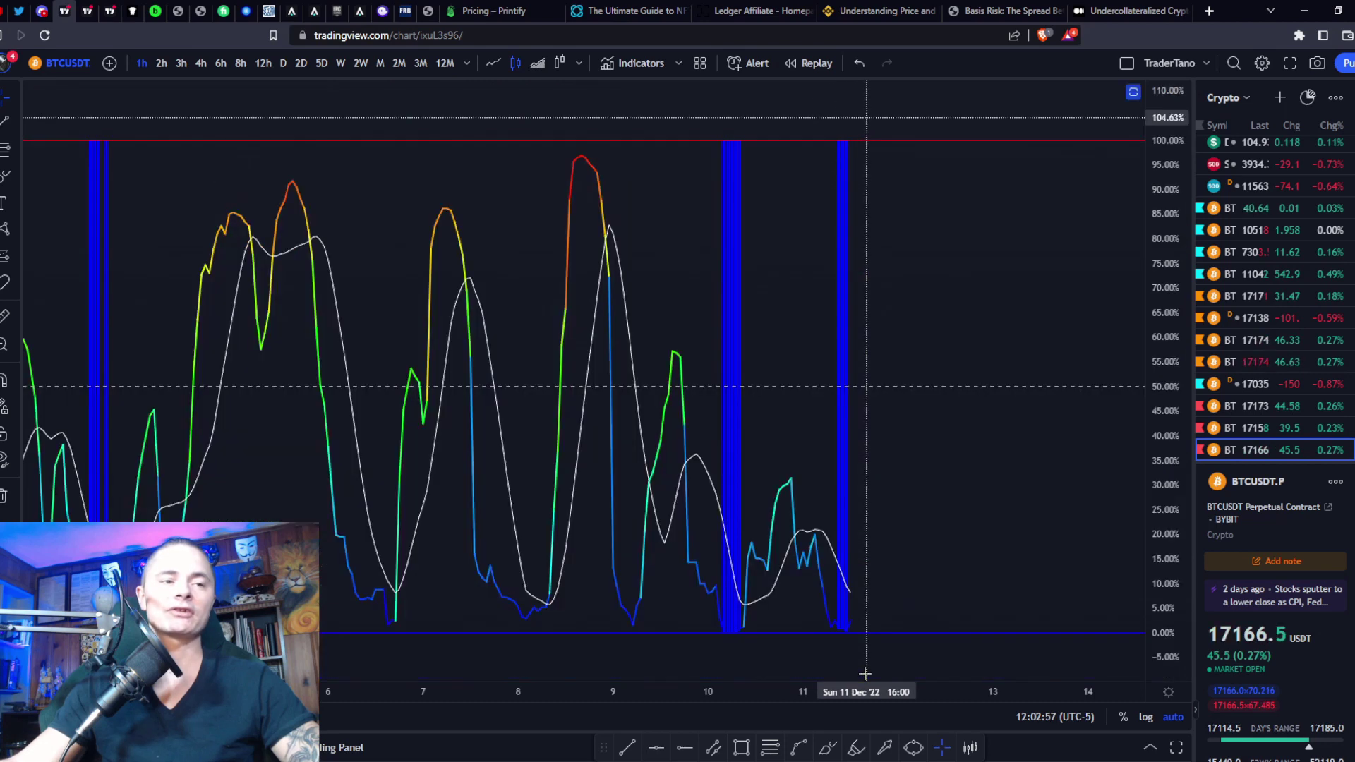
{"action": "double_click", "coordinate": [883, 585]}
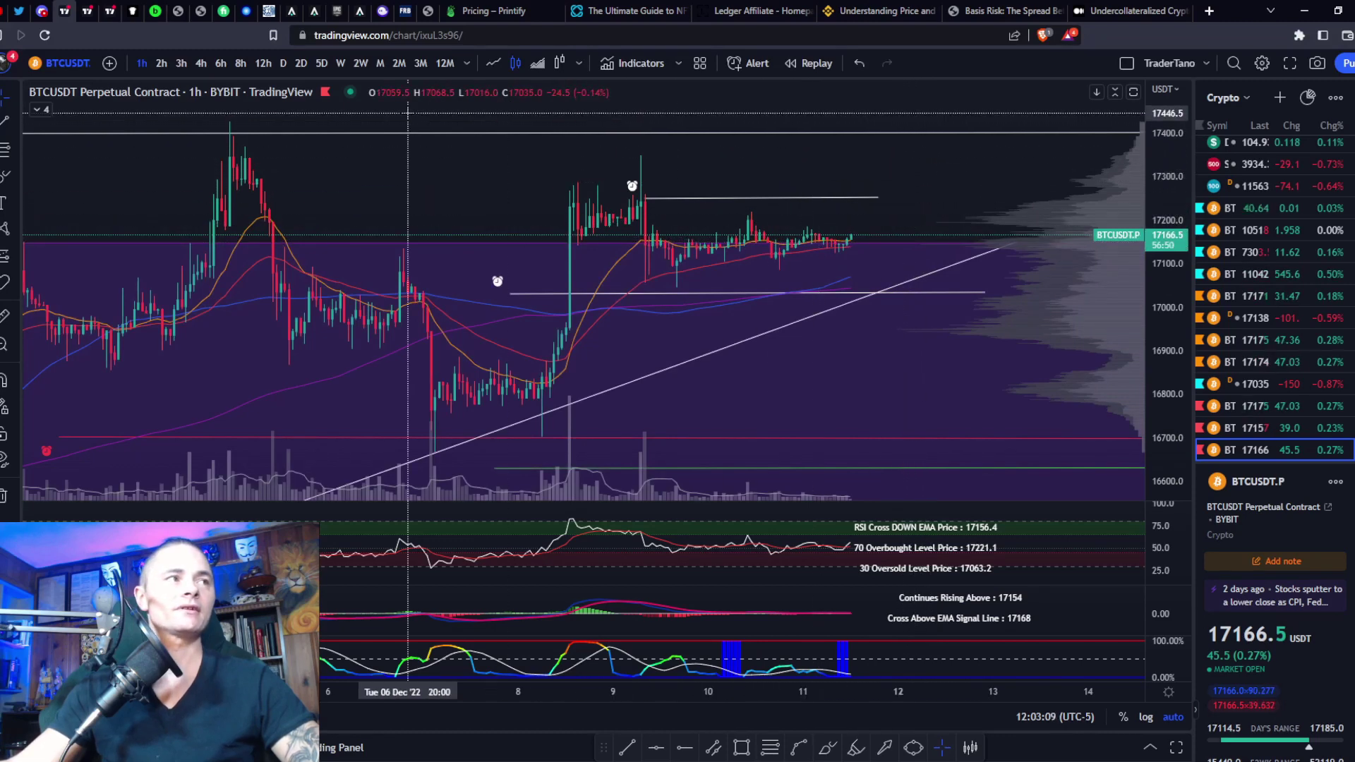
Step: Compare BTCUSDT.P with its chart in the range-trading layout and with the BTCUSD.P chart, and return to BTCUSDT.P
{"action": "left_click", "coordinate": [84, 11]}
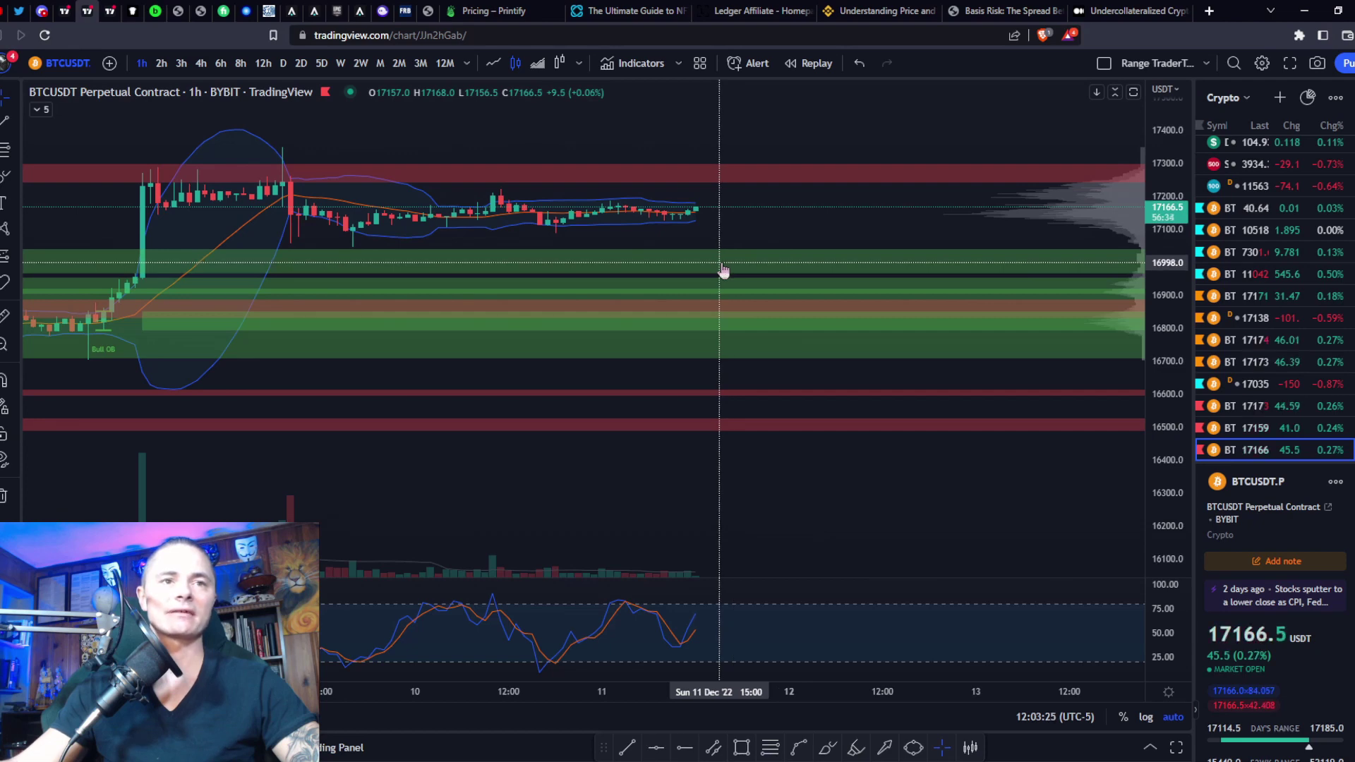
{"action": "left_click", "coordinate": [63, 11]}
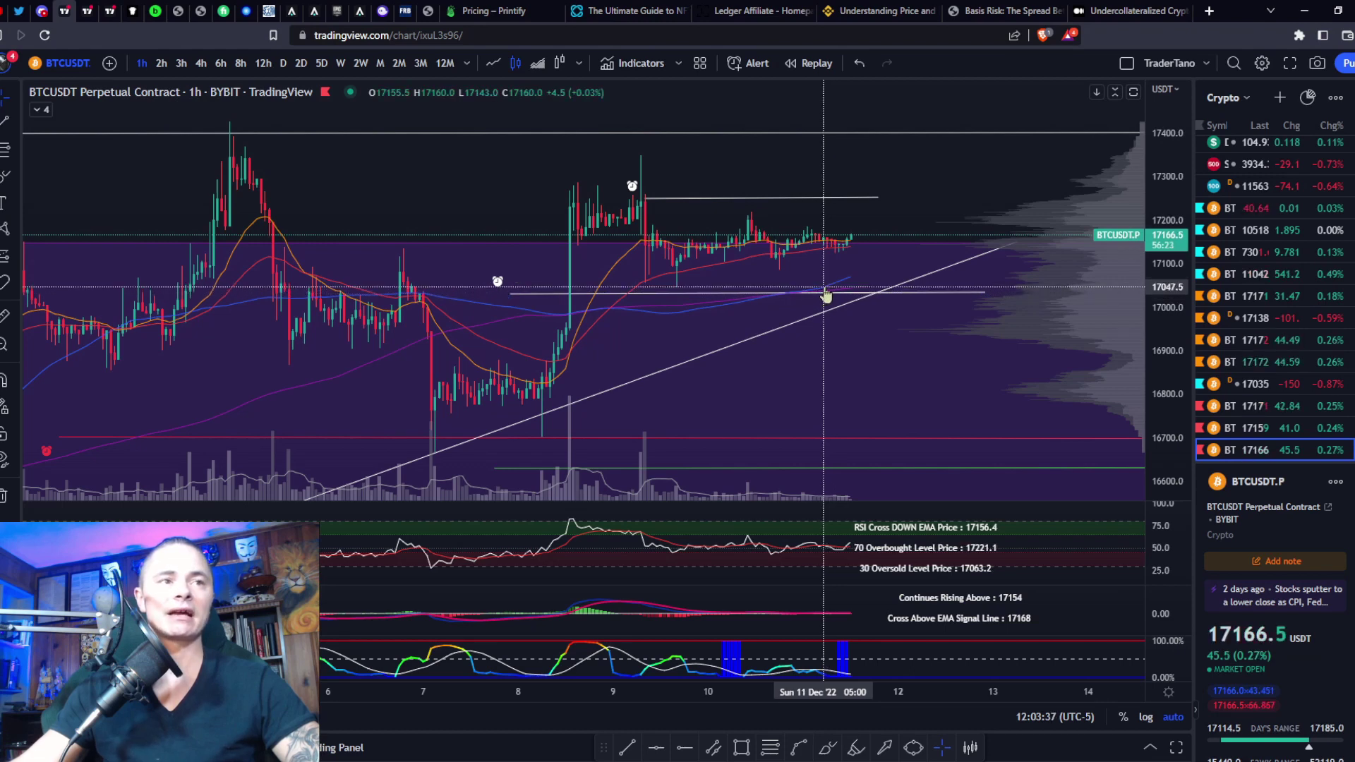
{"action": "scroll", "coordinate": [1305, 314], "scroll_direction": "down", "scroll_amount": 2}
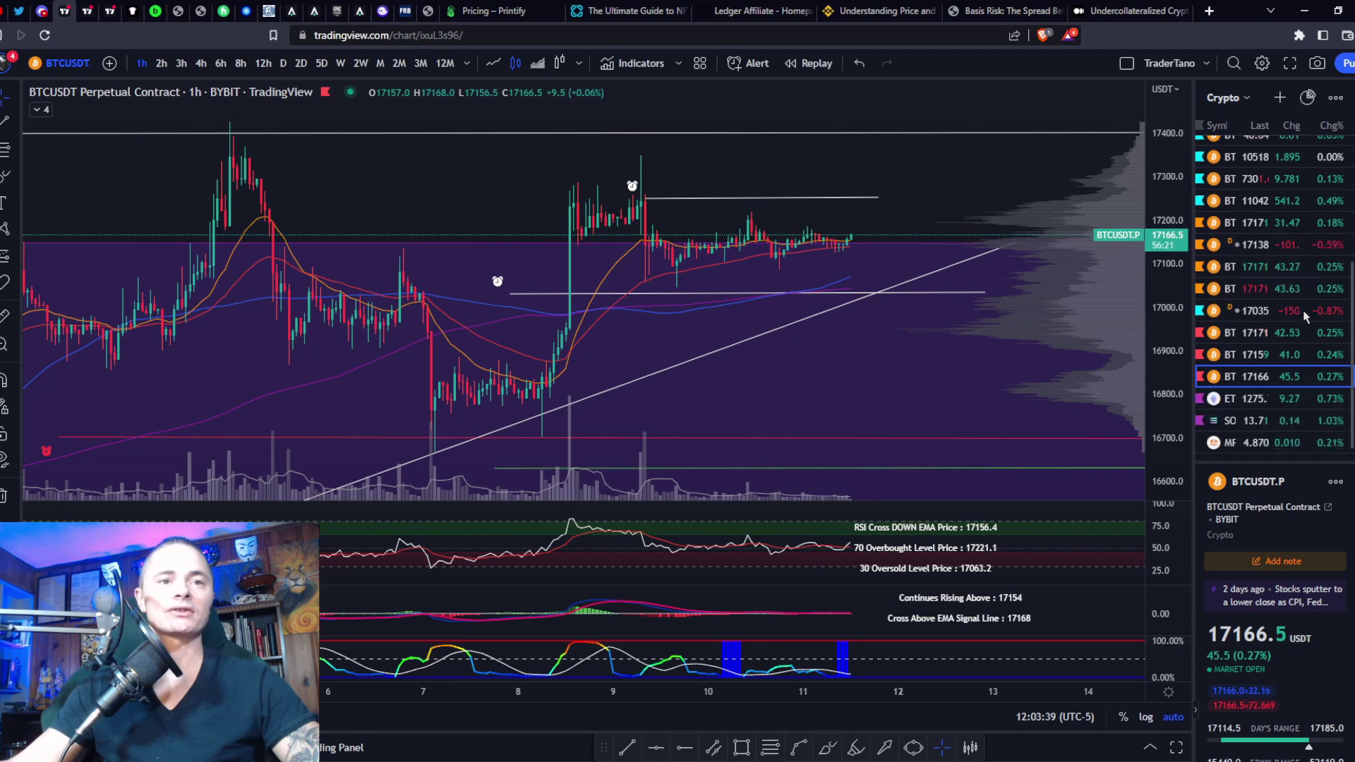
{"action": "left_click", "coordinate": [1263, 360]}
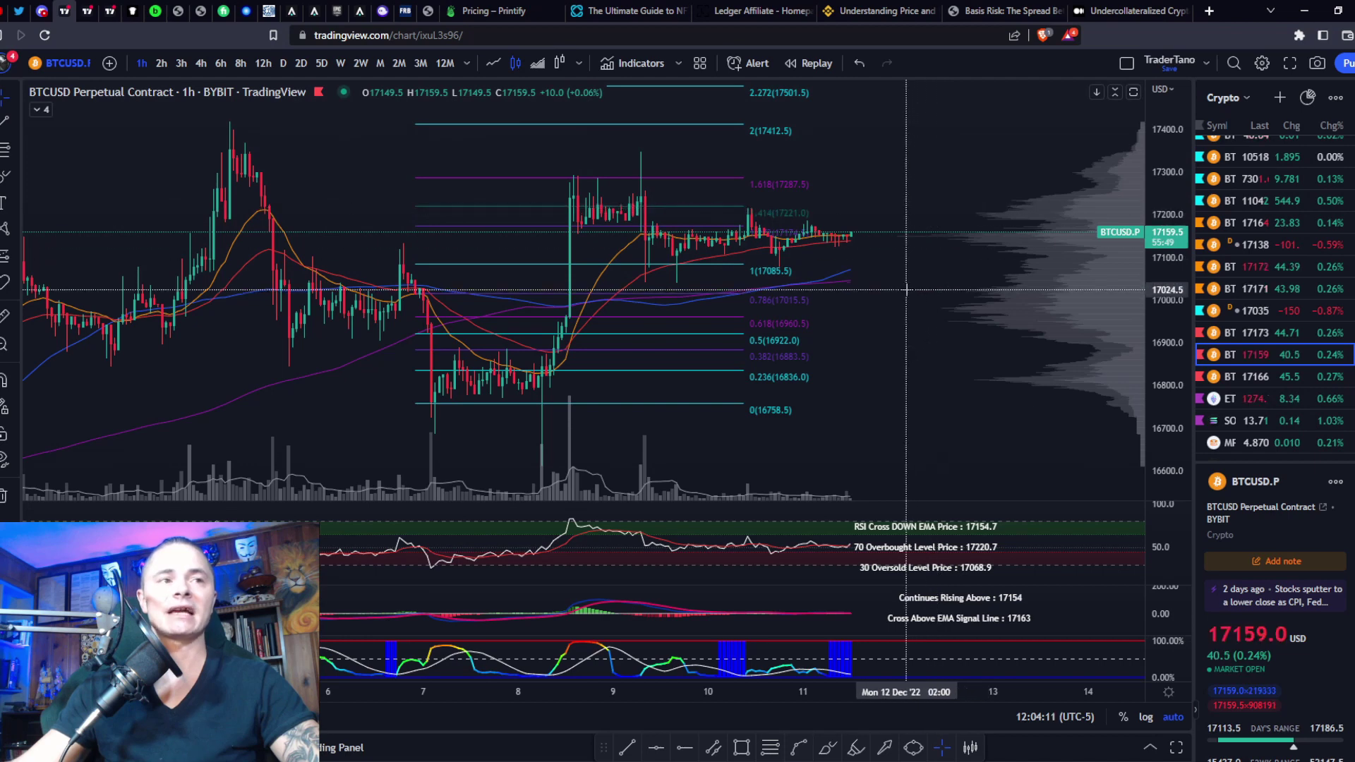
{"action": "left_click", "coordinate": [1238, 379]}
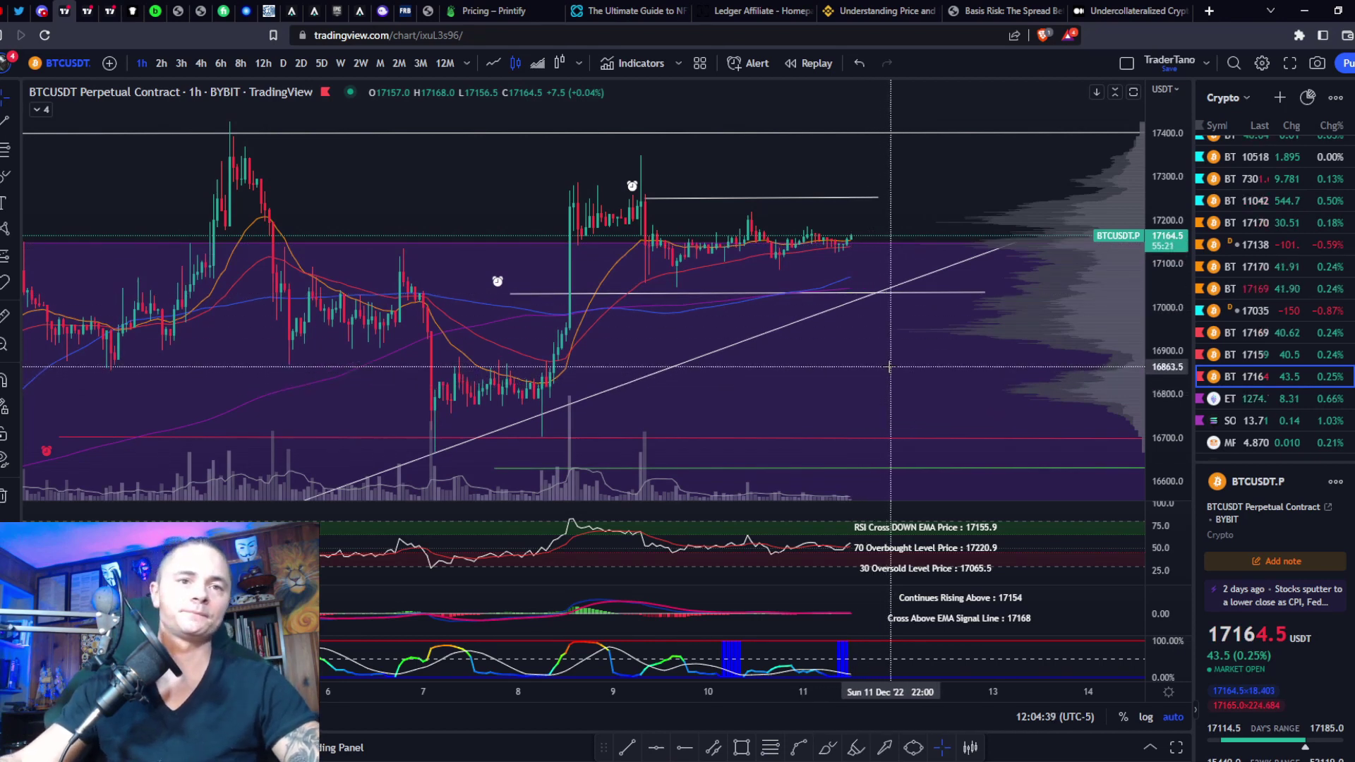
Step: Open the ETHUSD chart and examine its RSI, MACD and percent-scaled oscillator panes at full size one by one
{"action": "left_click", "coordinate": [1213, 399]}
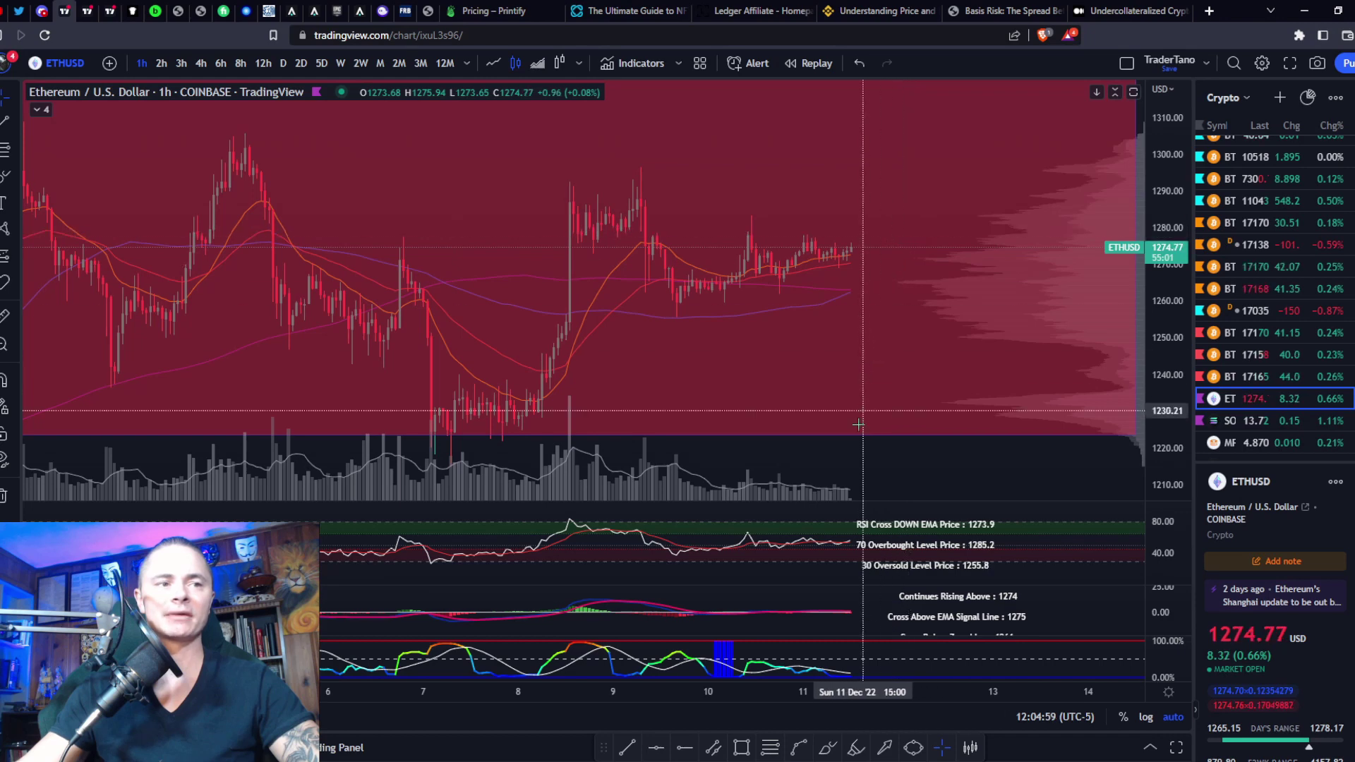
{"action": "double_click", "coordinate": [815, 525]}
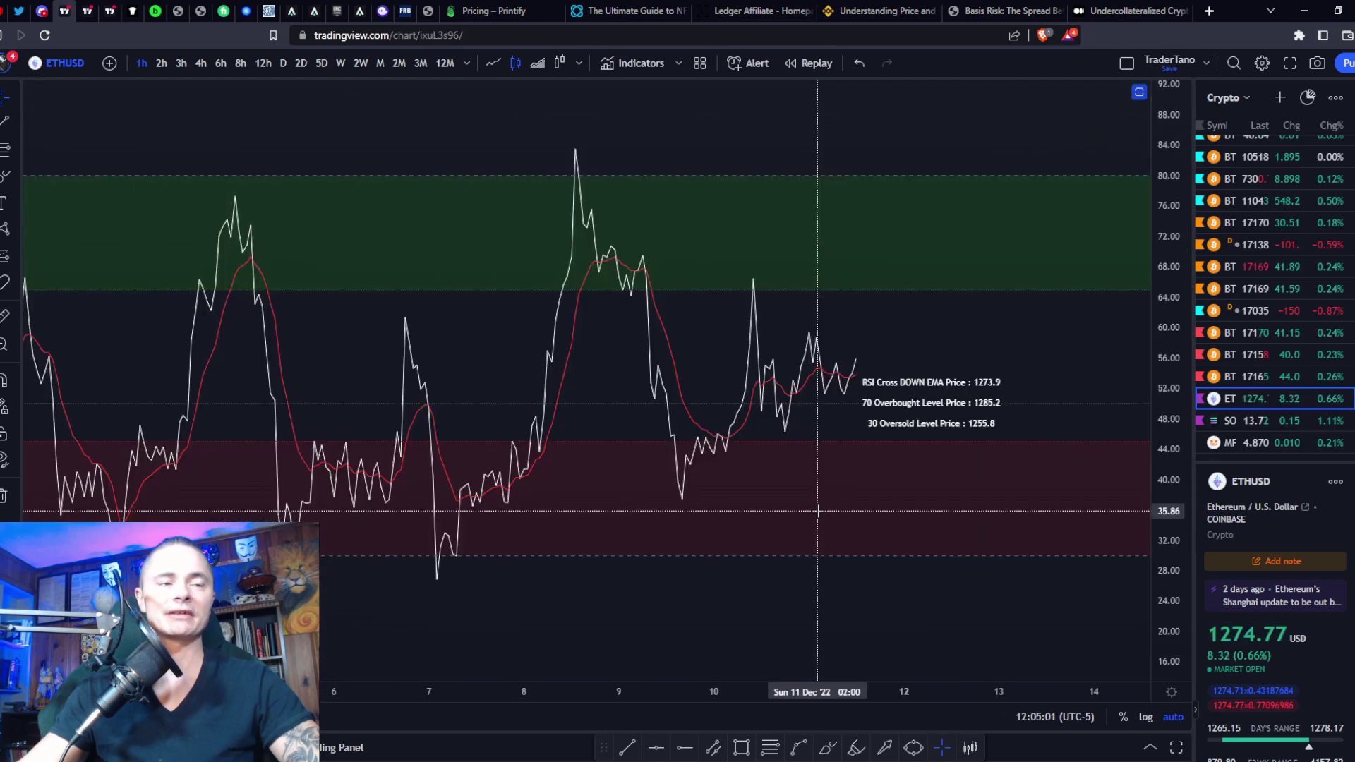
{"action": "double_click", "coordinate": [810, 564]}
{"action": "double_click", "coordinate": [806, 596]}
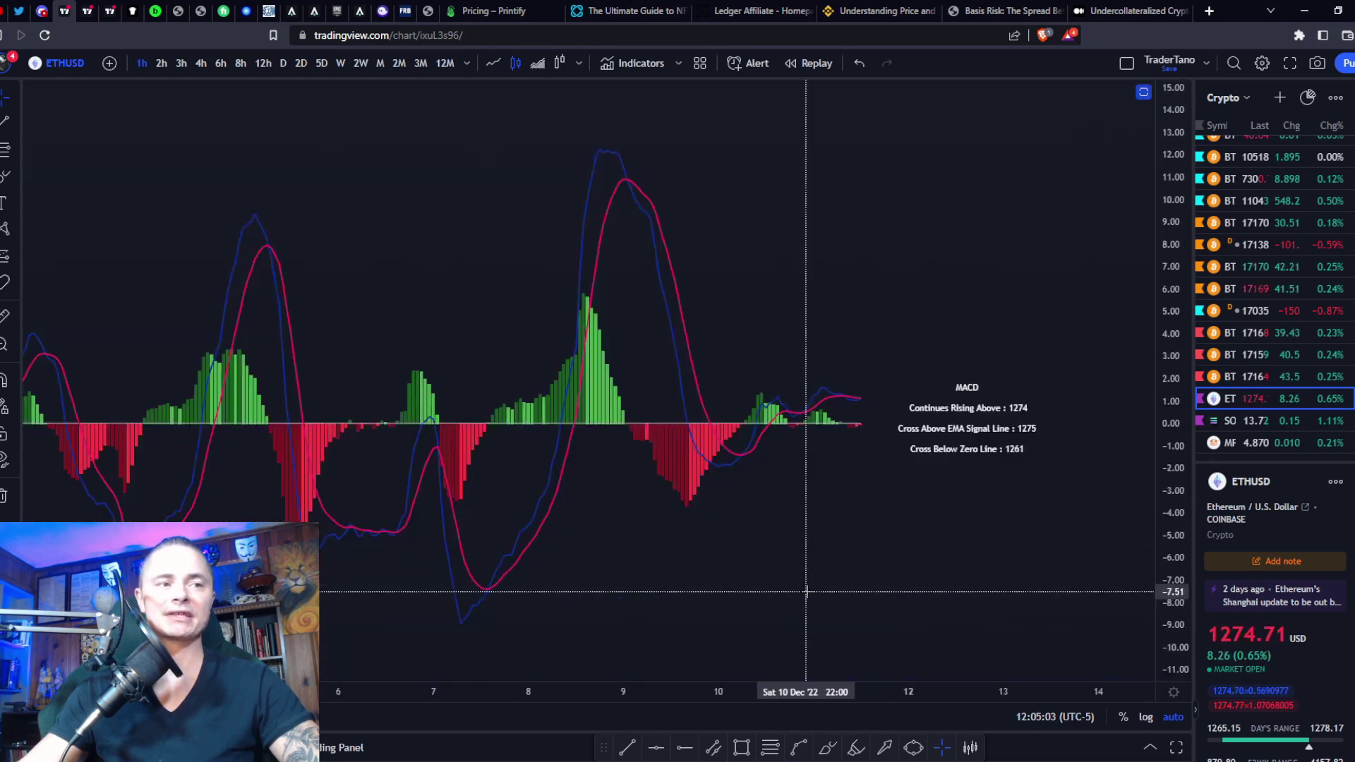
{"action": "double_click", "coordinate": [809, 573]}
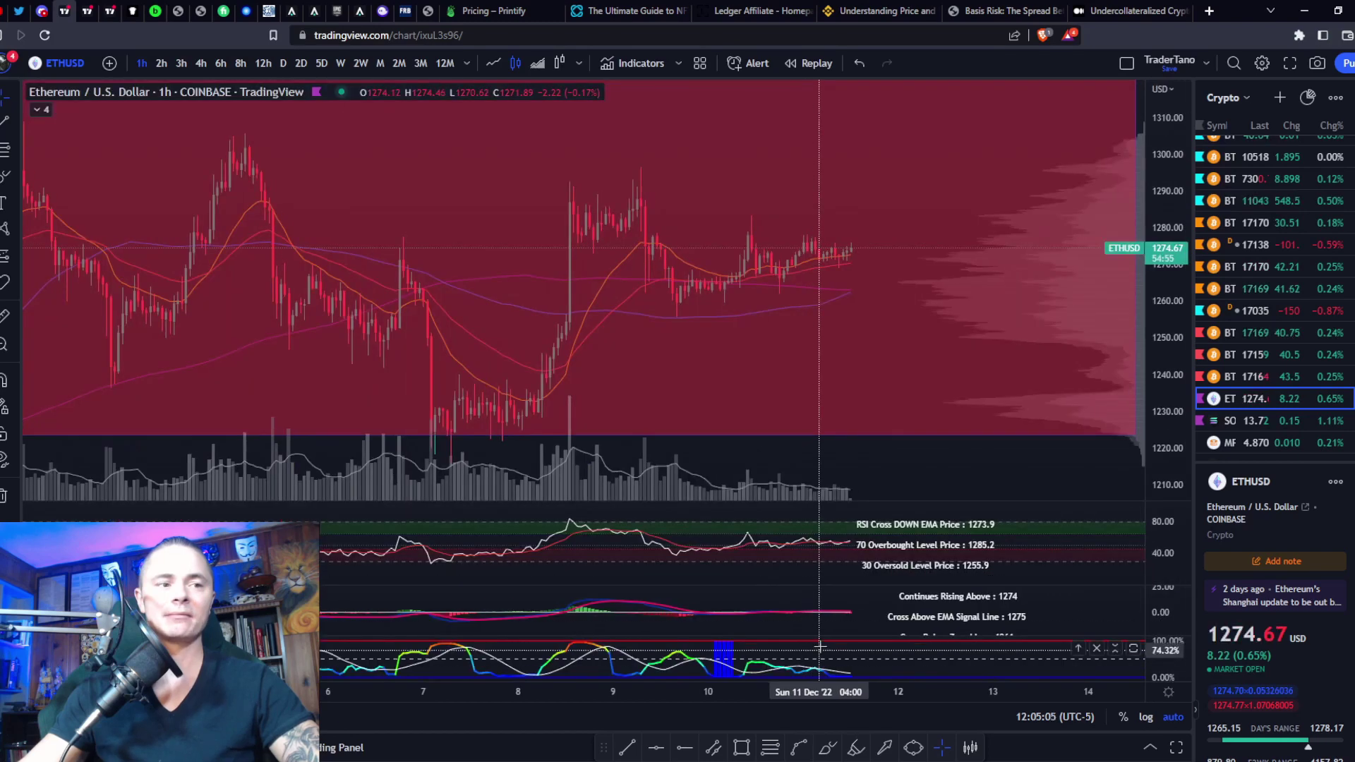
{"action": "double_click", "coordinate": [821, 644]}
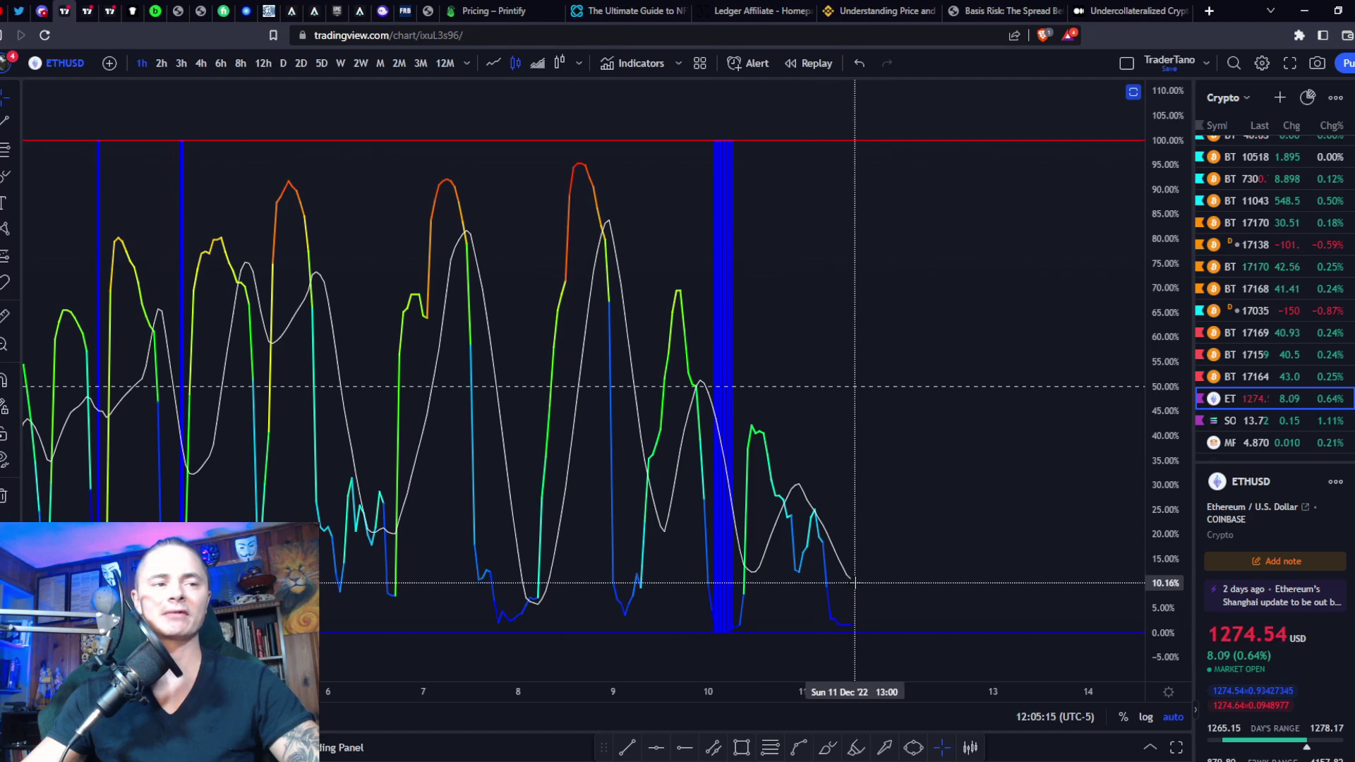
{"action": "double_click", "coordinate": [890, 546]}
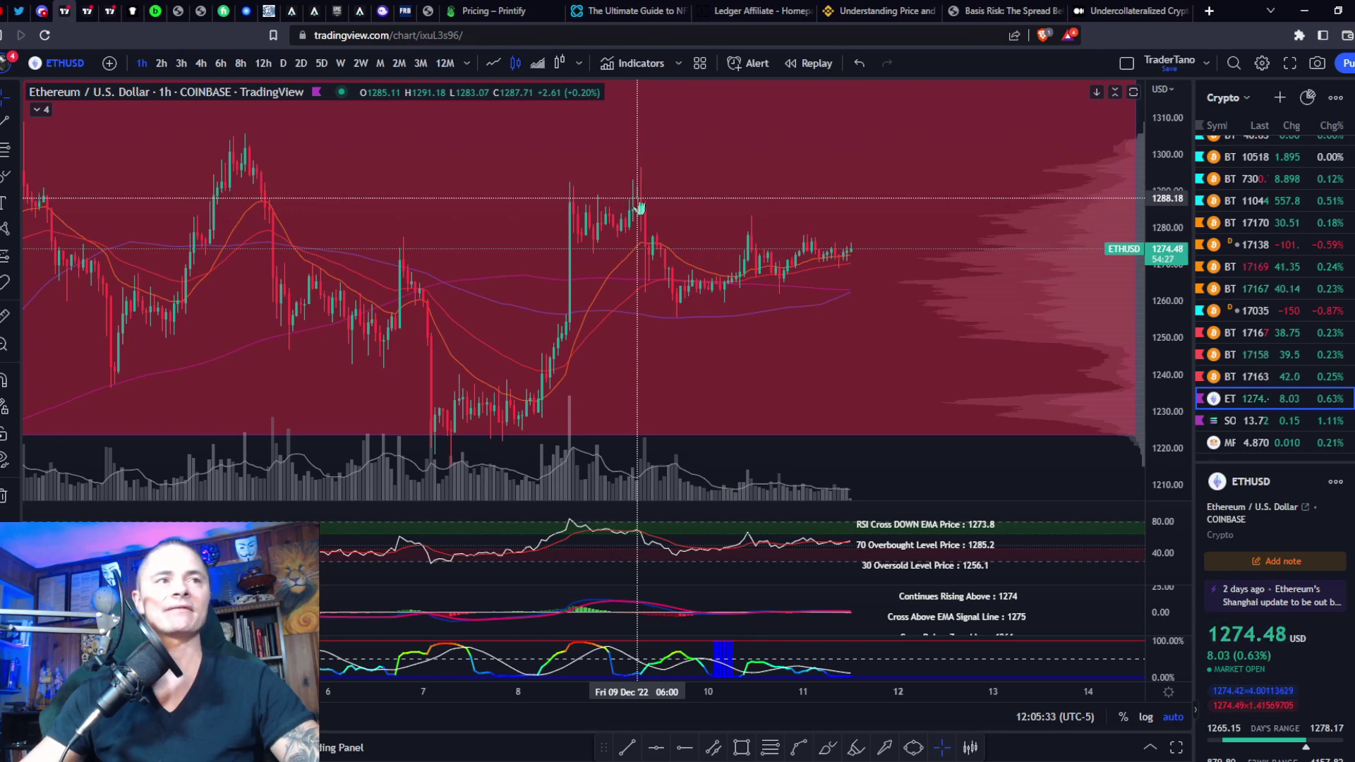
Step: Extend the red rectangle zone on the ETHUSD chart forward in time to about 16 Dec 2022, 23:00
{"action": "scroll", "coordinate": [640, 206], "scroll_direction": "down", "scroll_amount": 3}
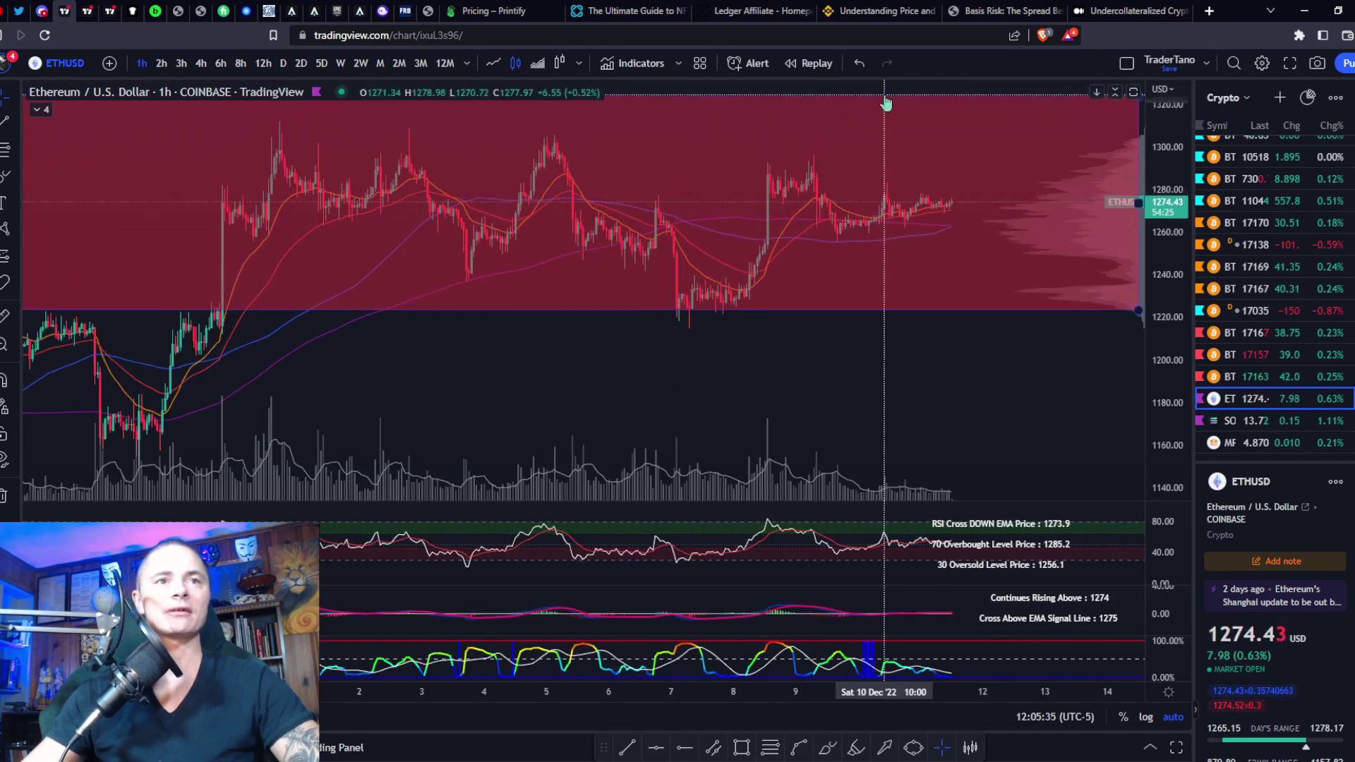
{"action": "left_click_drag", "start_coordinate": [890, 106], "coordinate": [793, 118]}
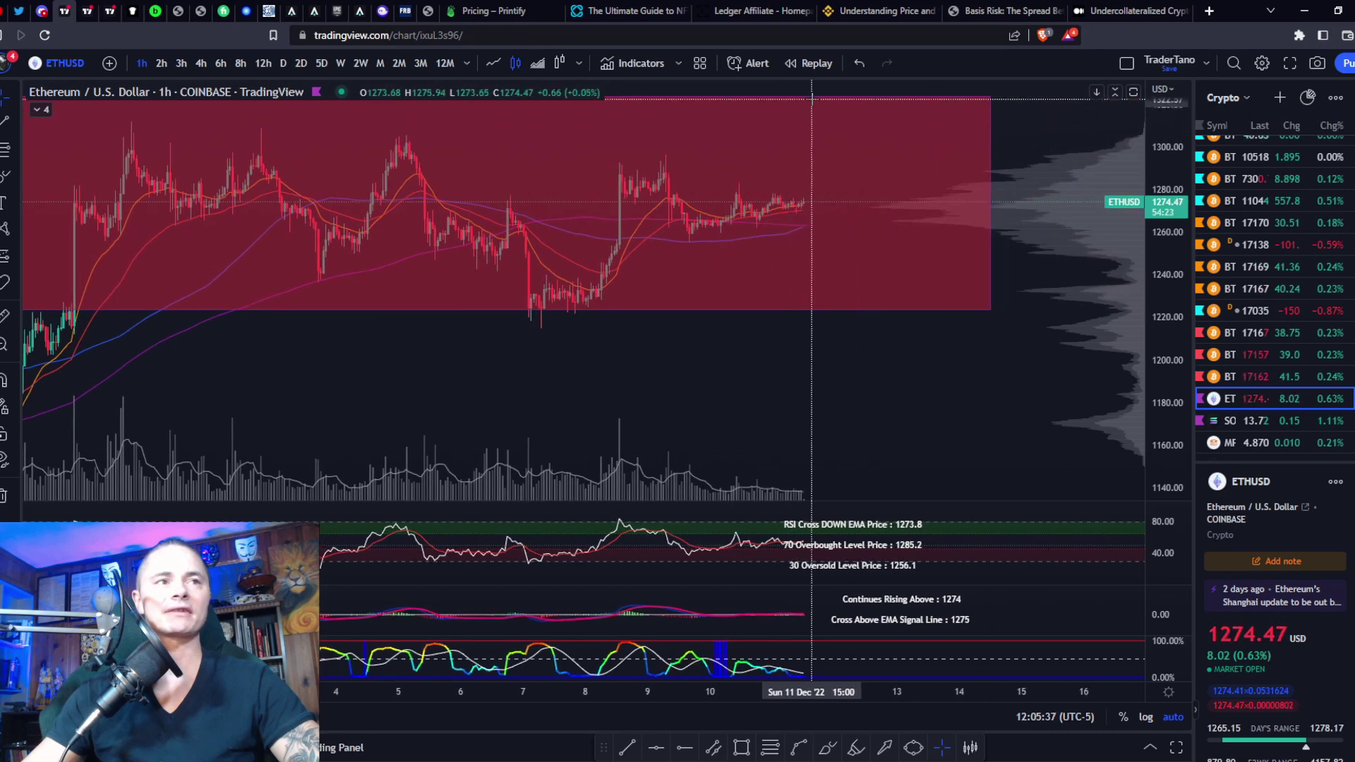
{"action": "left_click_drag", "start_coordinate": [990, 215], "coordinate": [1097, 219]}
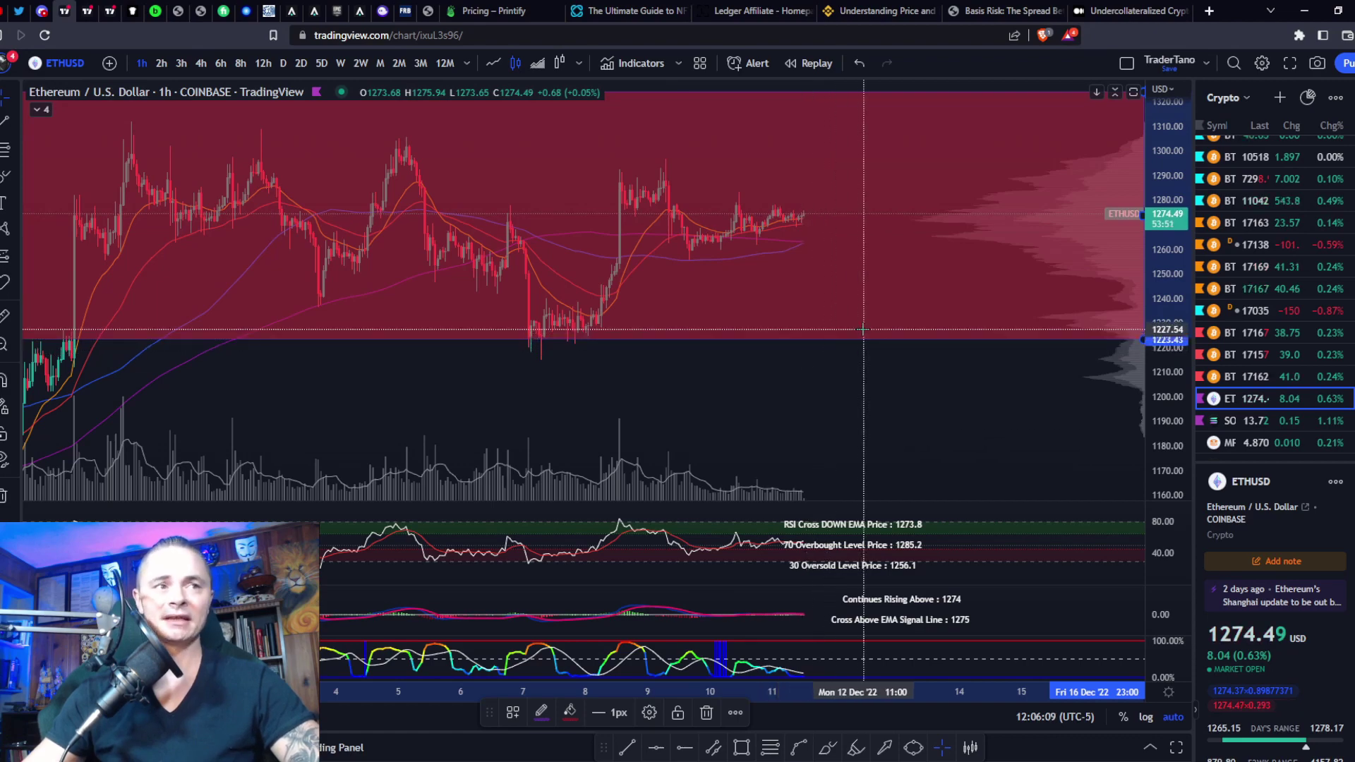
Step: Open the SOLUSD chart, examine its recent hourly price action, and inspect its RSI pane at full size
{"action": "left_click", "coordinate": [1254, 423]}
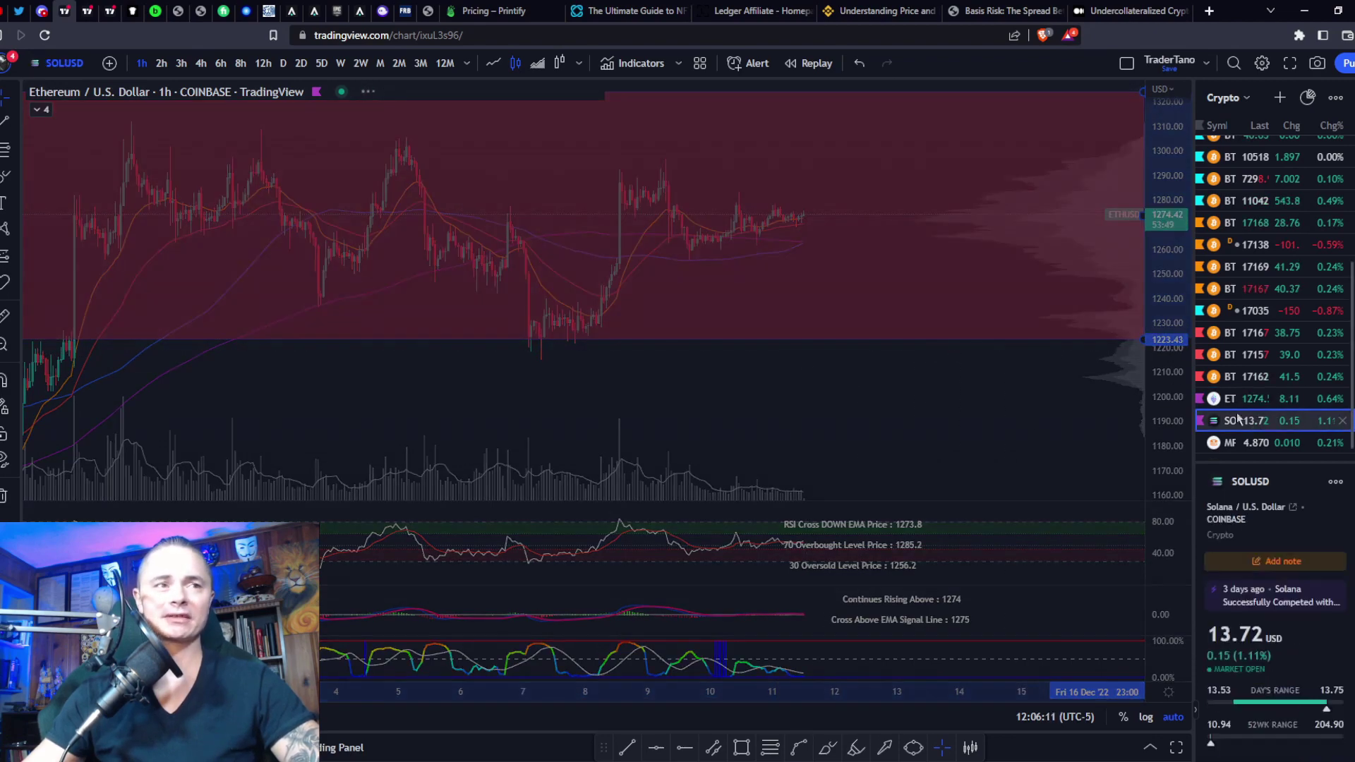
{"action": "scroll", "coordinate": [916, 405], "scroll_direction": "down", "scroll_amount": 5}
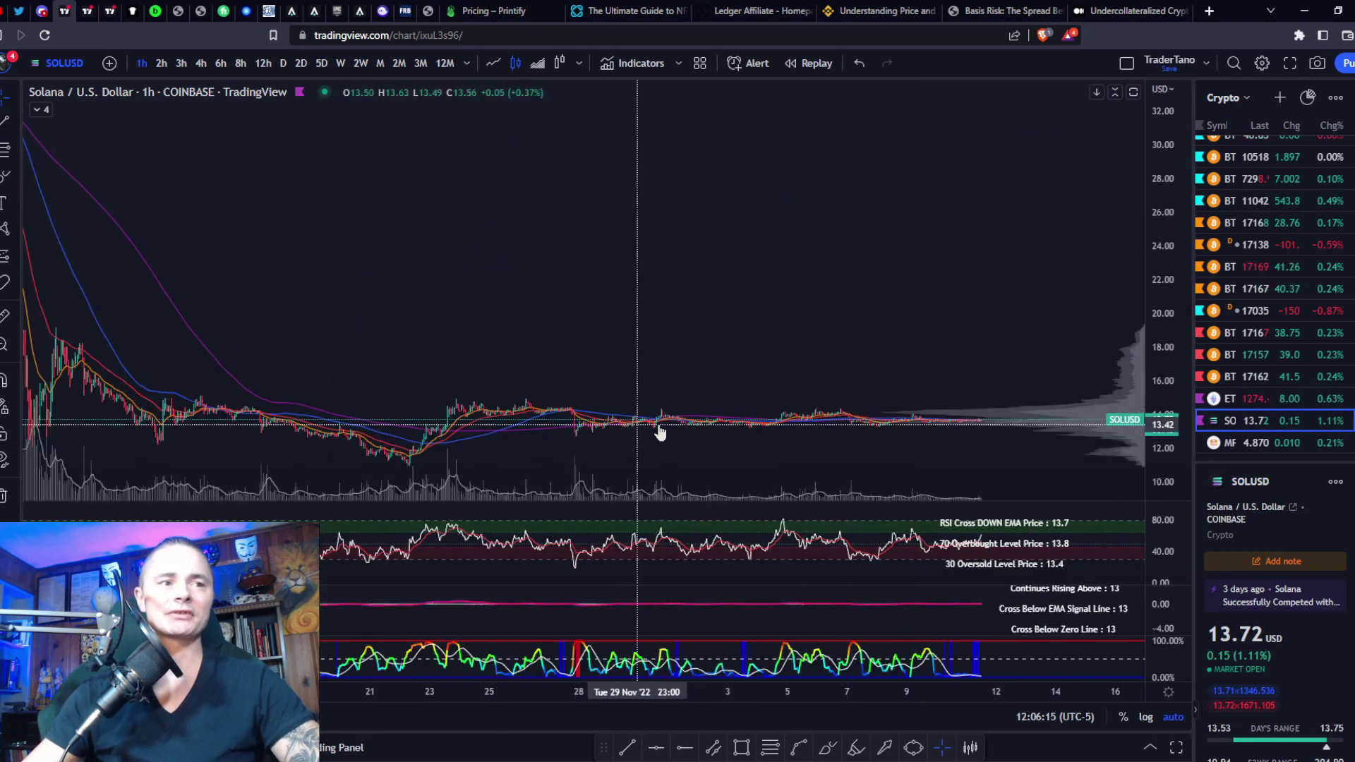
{"action": "scroll", "coordinate": [816, 454], "scroll_direction": "up", "scroll_amount": 3}
{"action": "scroll", "coordinate": [776, 451], "scroll_direction": "up", "scroll_amount": 5}
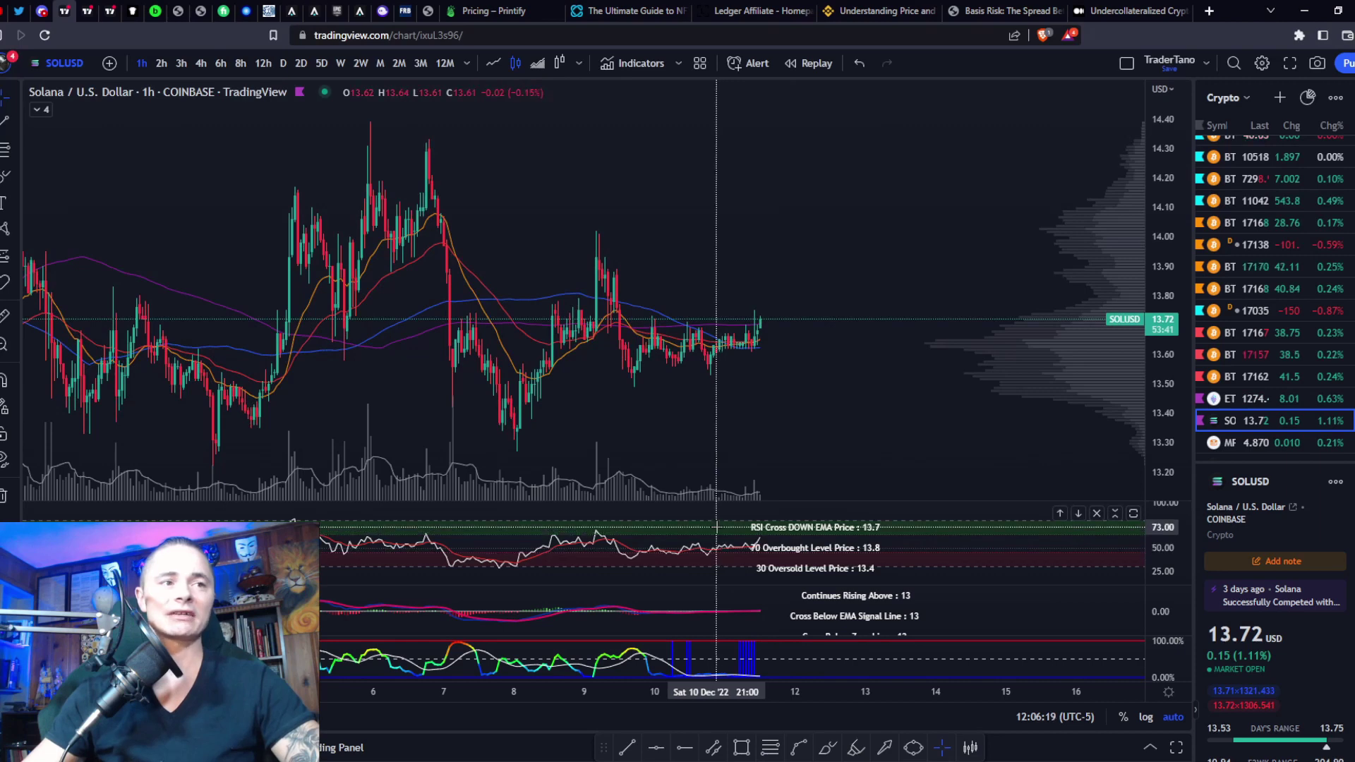
{"action": "double_click", "coordinate": [718, 539]}
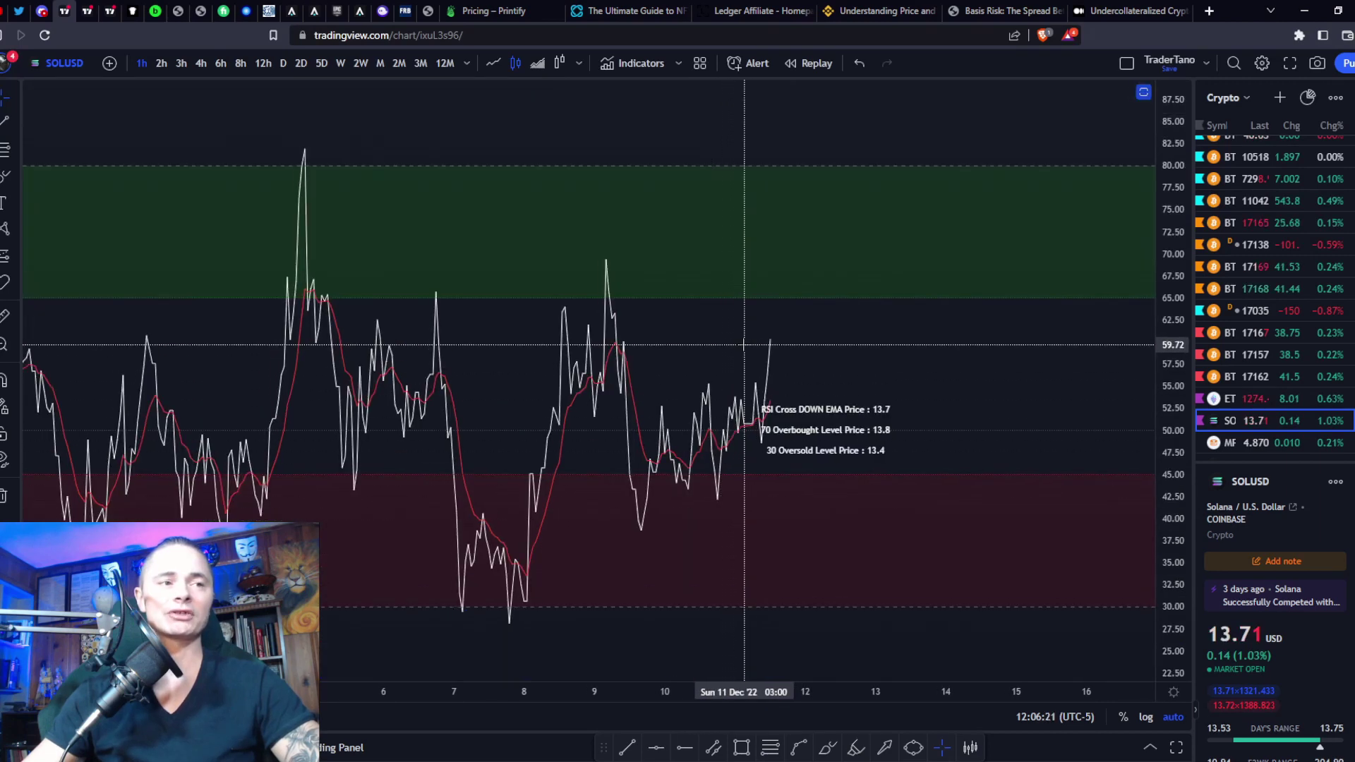
{"action": "double_click", "coordinate": [748, 347]}
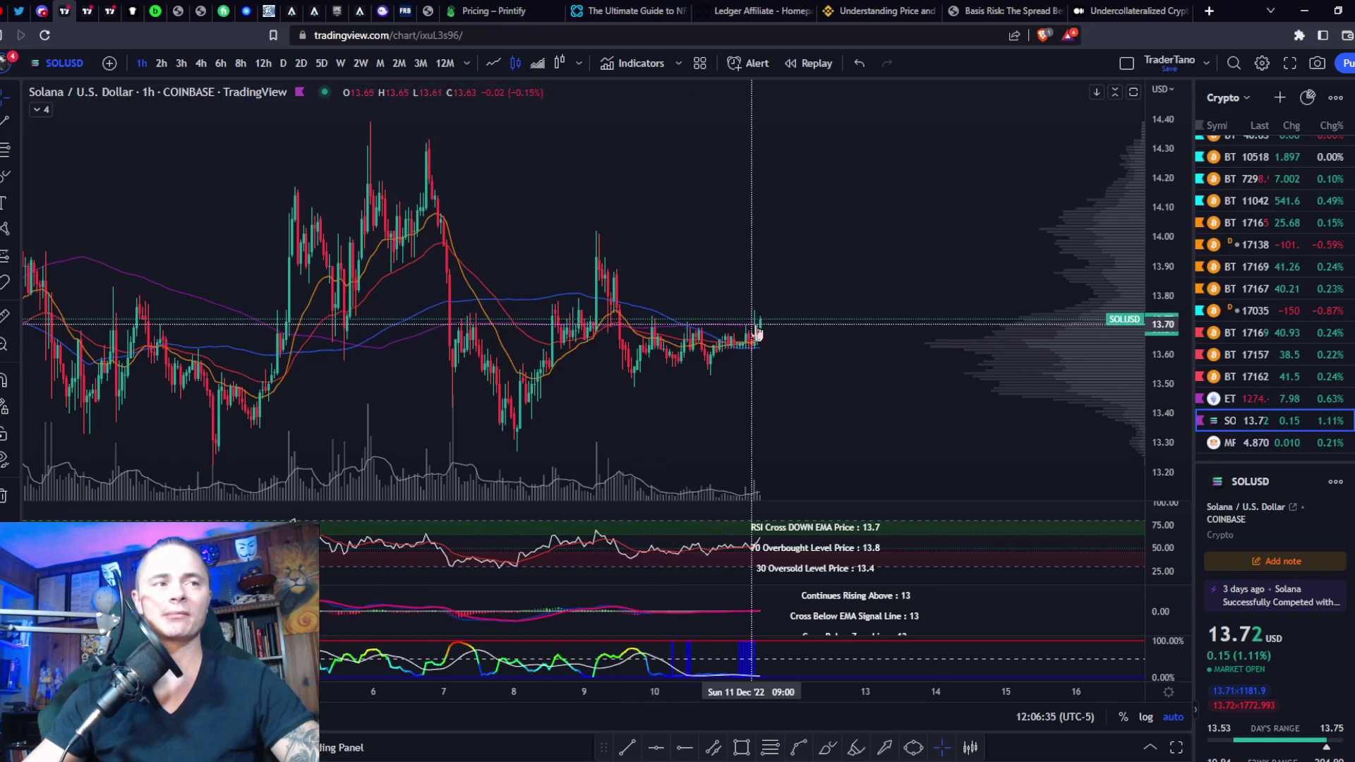
Step: Inspect the SOLUSD MACD and percent-scaled oscillator panes at full size, returning to the full chart layout
{"action": "double_click", "coordinate": [725, 600]}
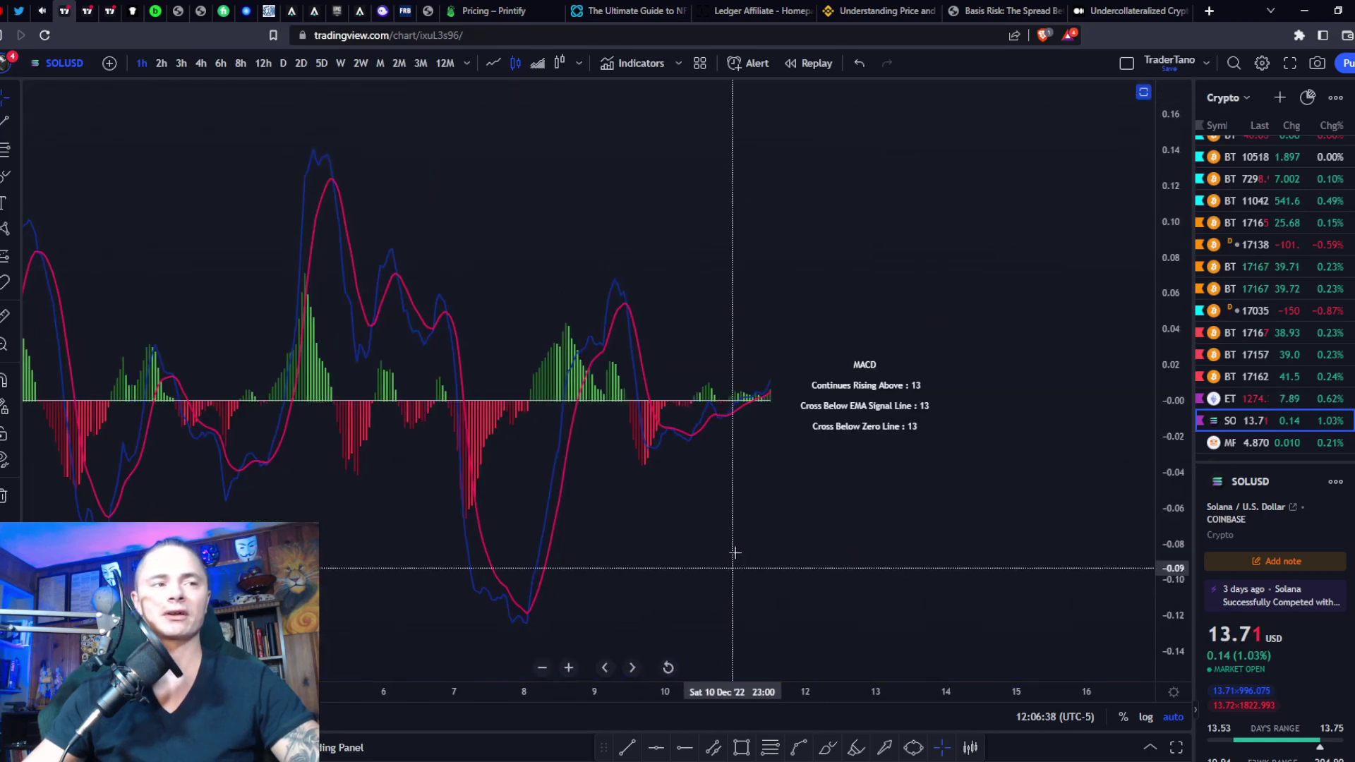
{"action": "double_click", "coordinate": [748, 413]}
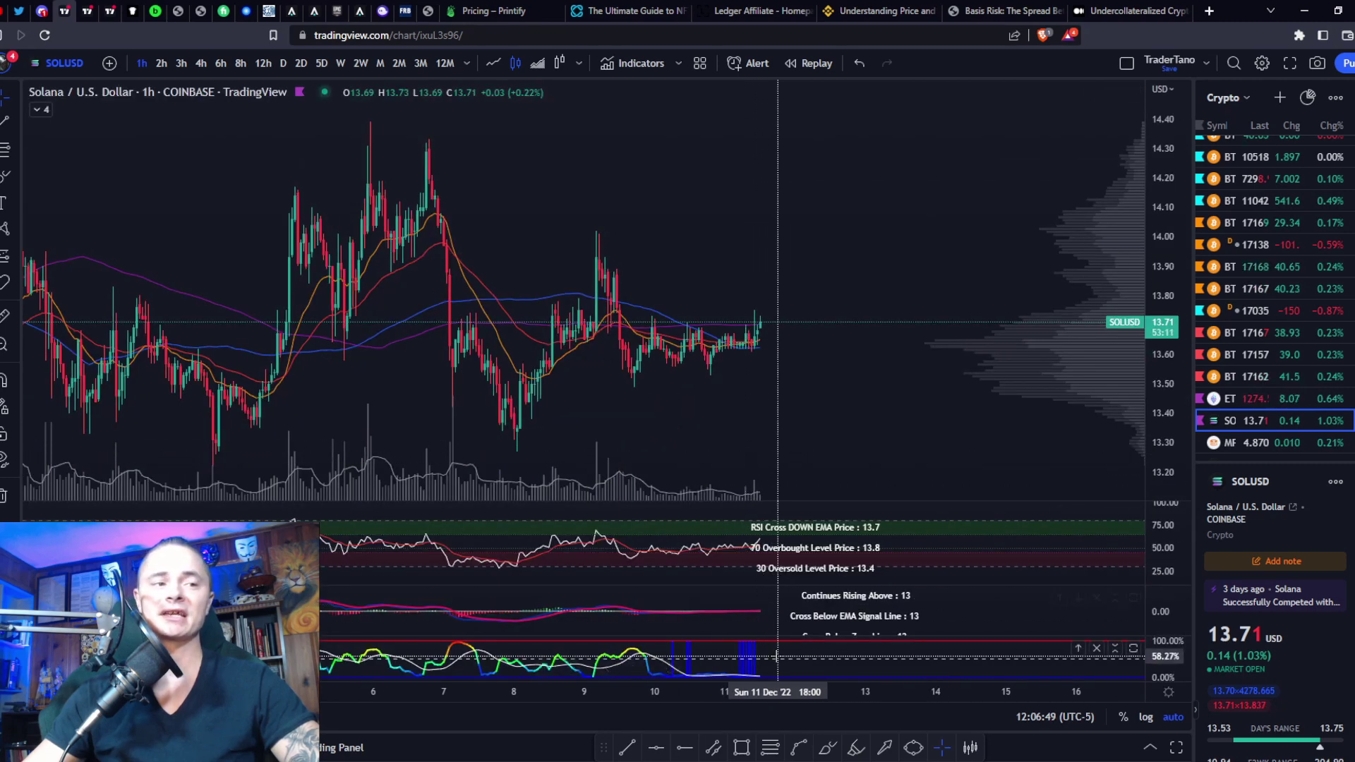
{"action": "double_click", "coordinate": [724, 659]}
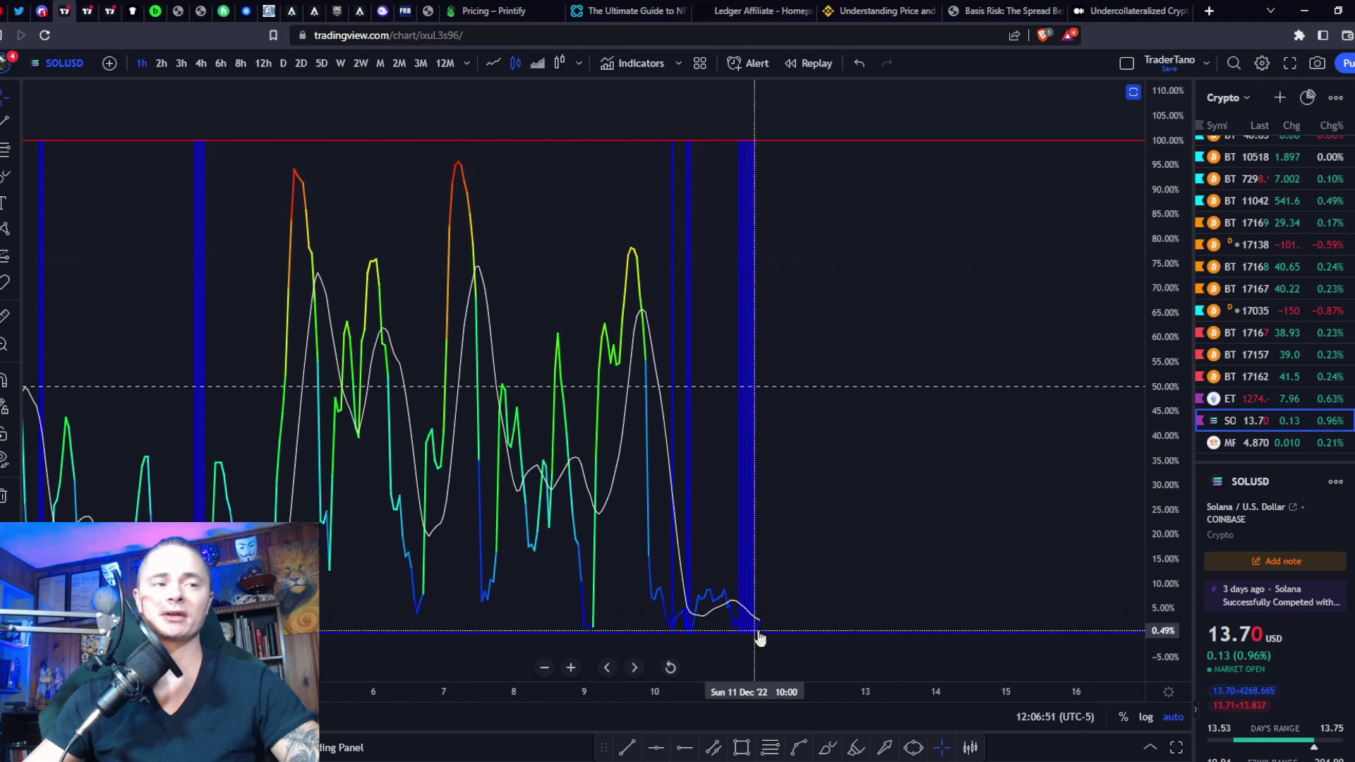
{"action": "double_click", "coordinate": [771, 584]}
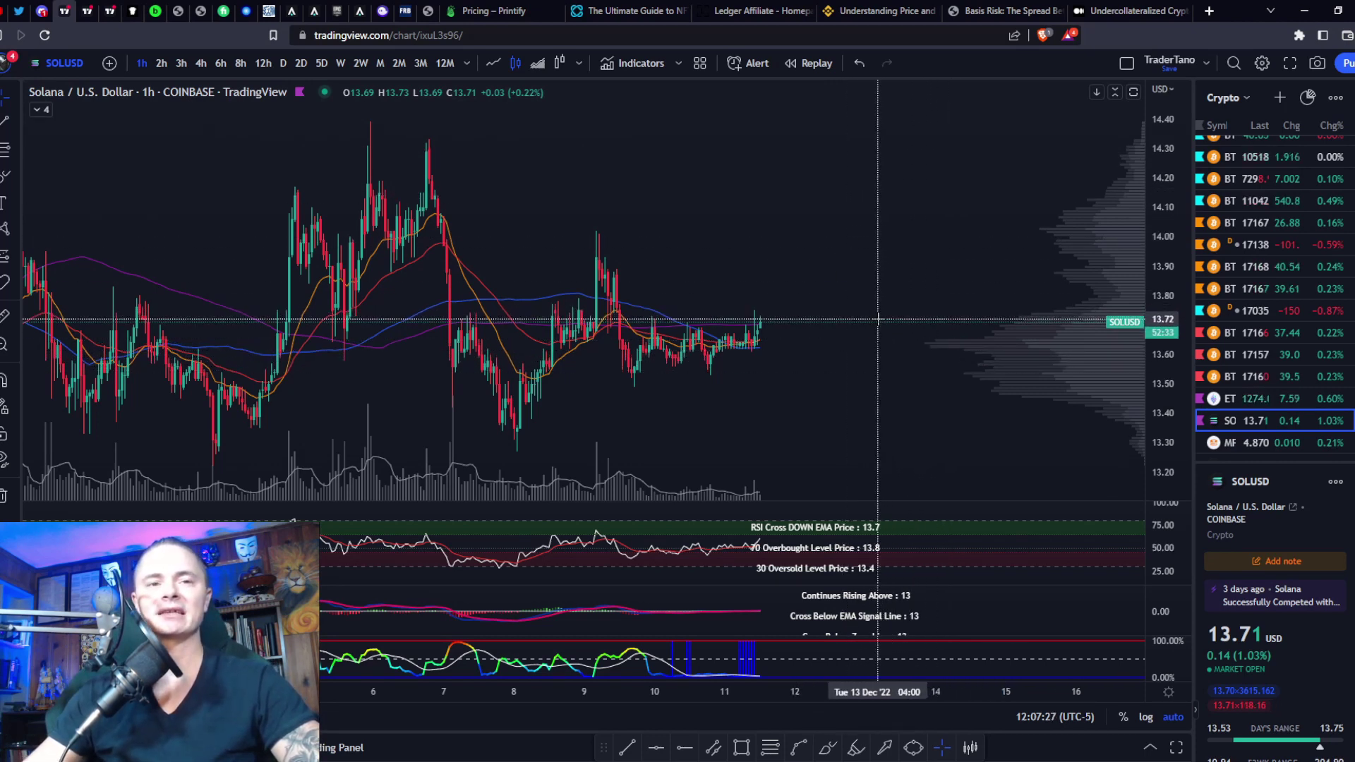
Step: Check the ATLASUST chart from the watchlist and return to the BTCUSDT.P chart
{"action": "scroll", "coordinate": [1295, 413], "scroll_direction": "down", "scroll_amount": 1}
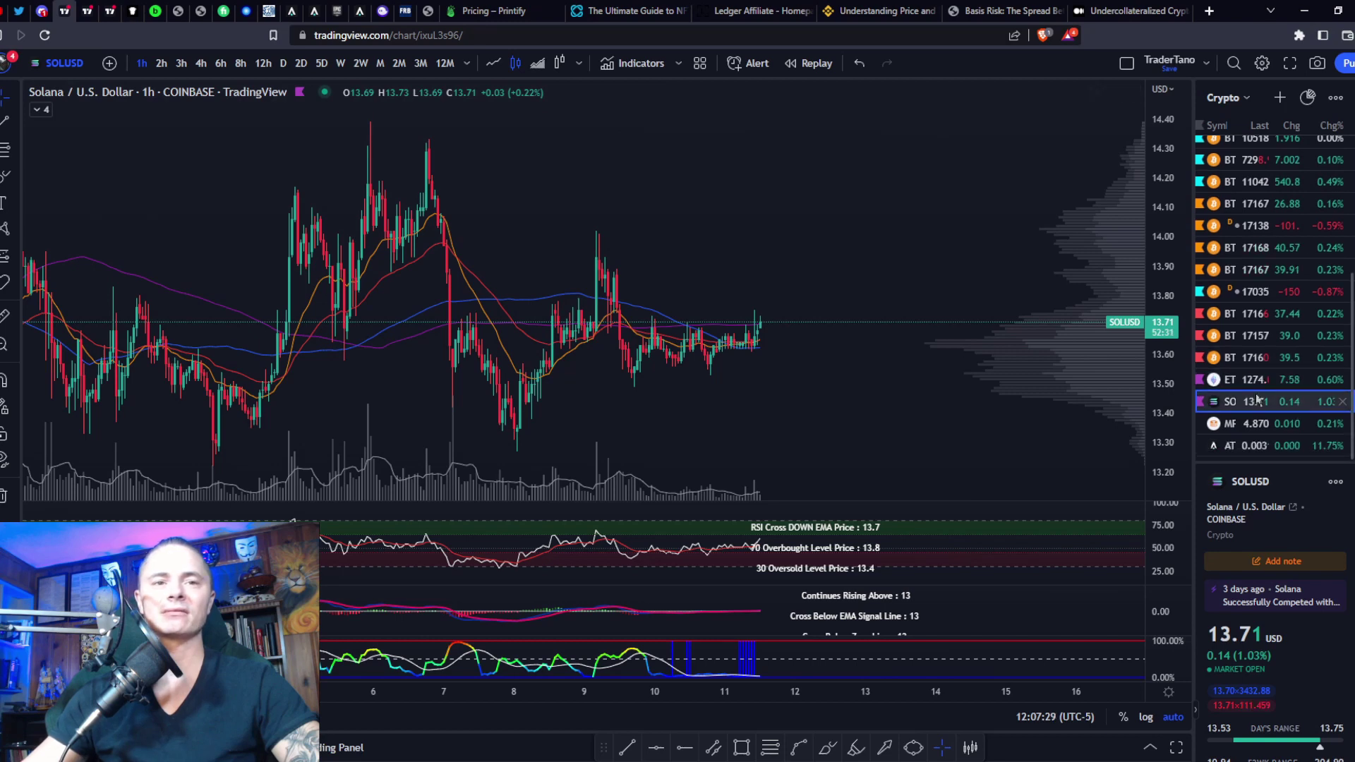
{"action": "left_click", "coordinate": [1277, 447]}
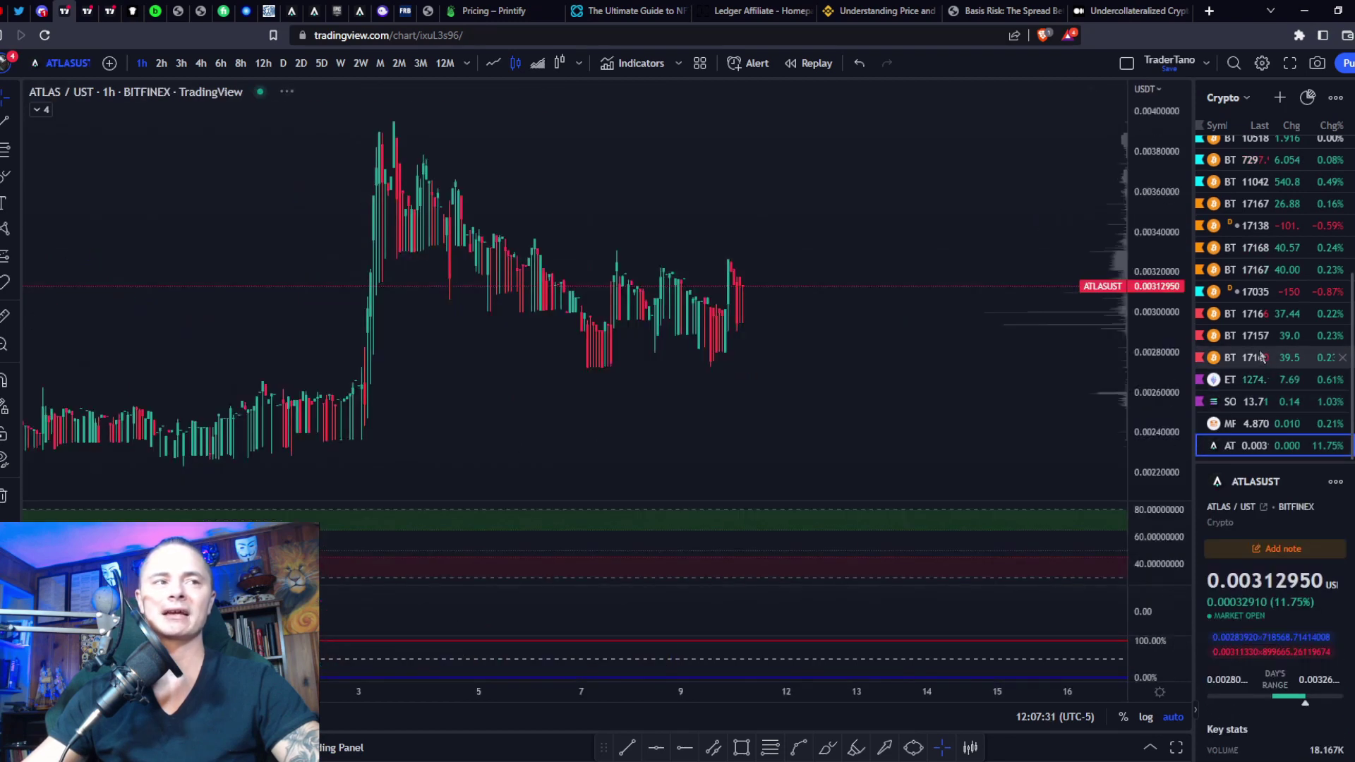
{"action": "left_click", "coordinate": [1260, 358]}
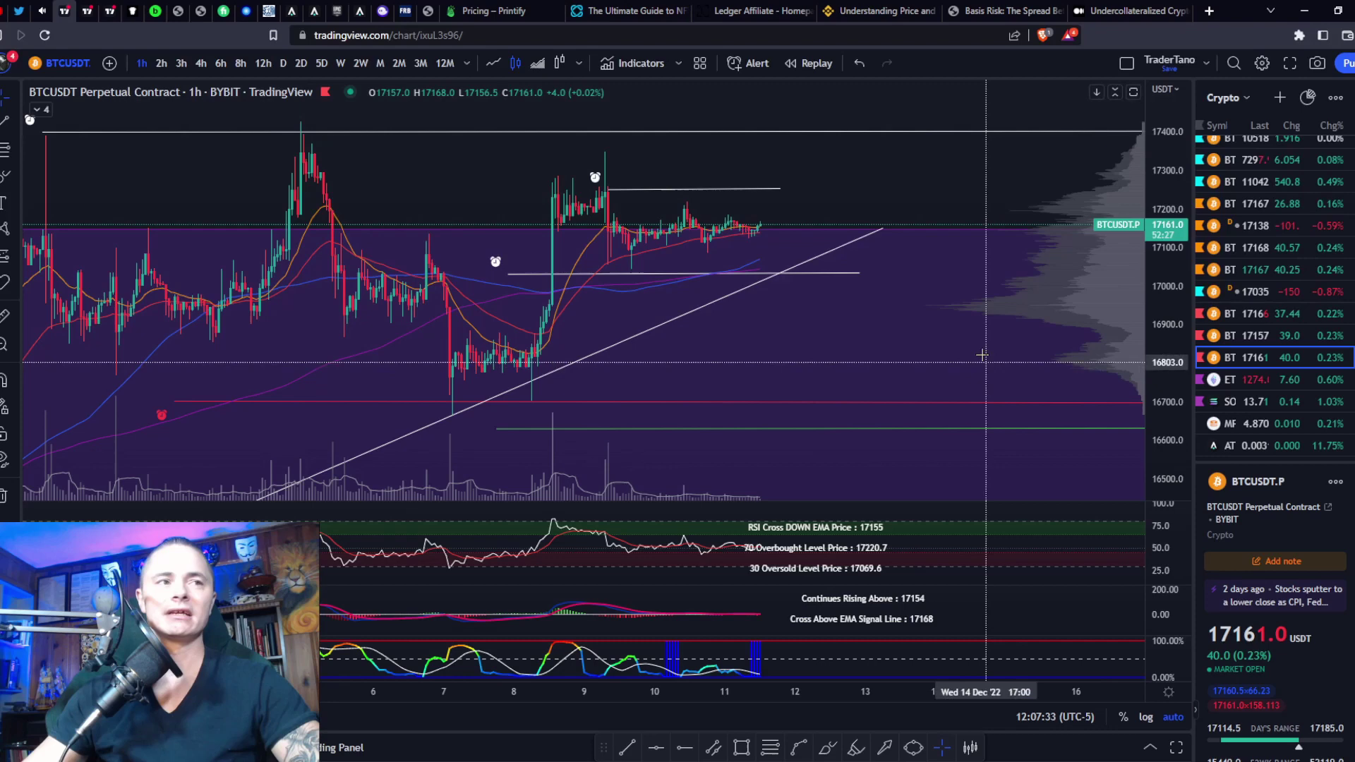